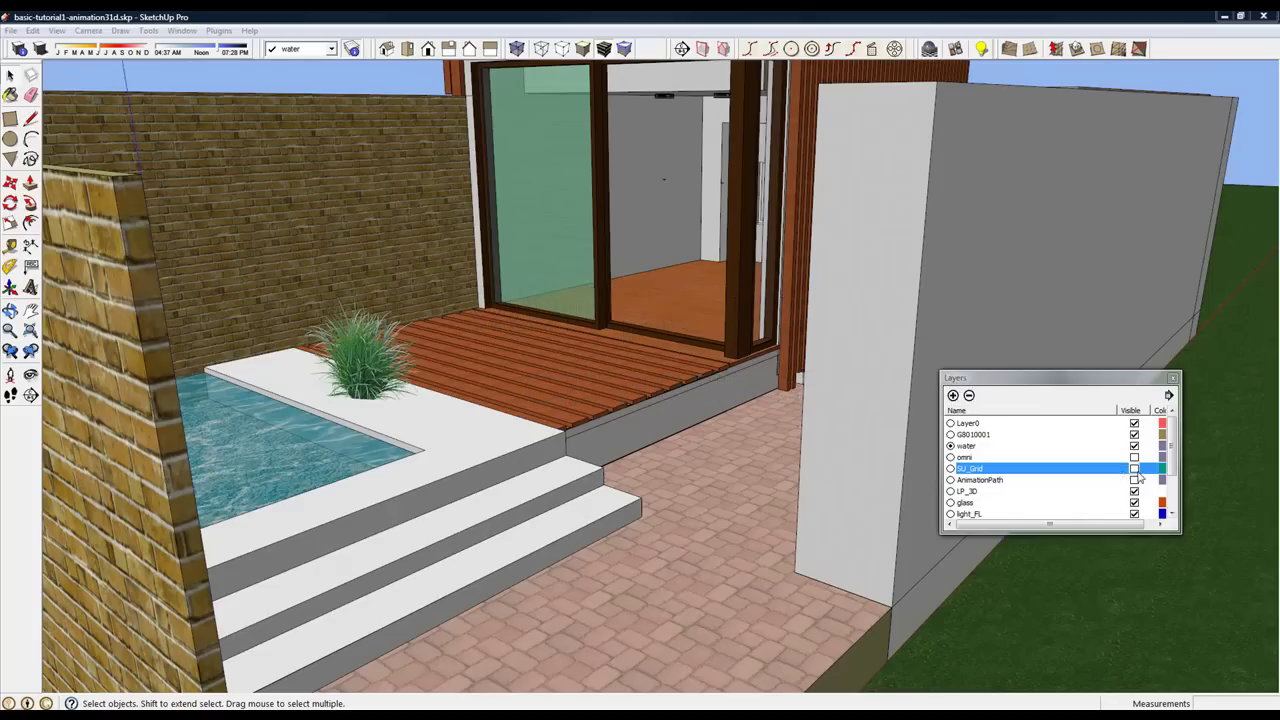
Step: Turn on visibility for the SU_Grid and AnimationPath layers to reveal the path lines
left_click(1134, 468)
left_click(1134, 480)
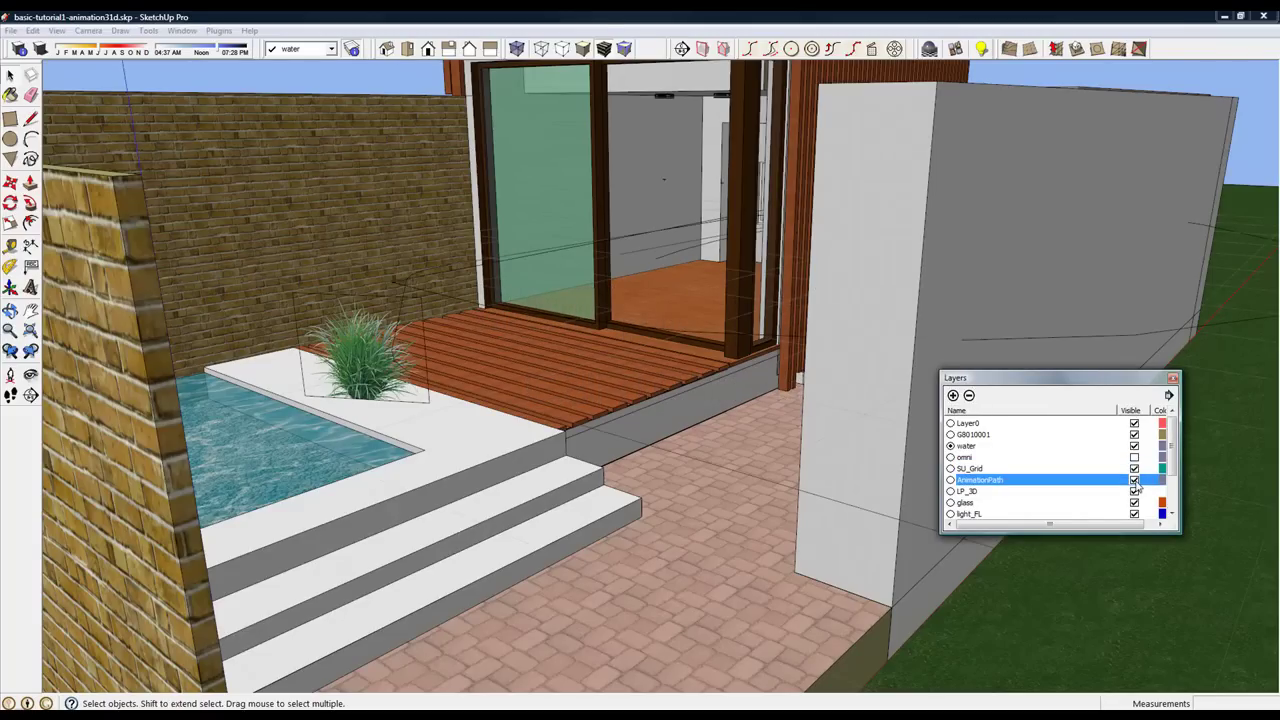
left_click(1134, 423)
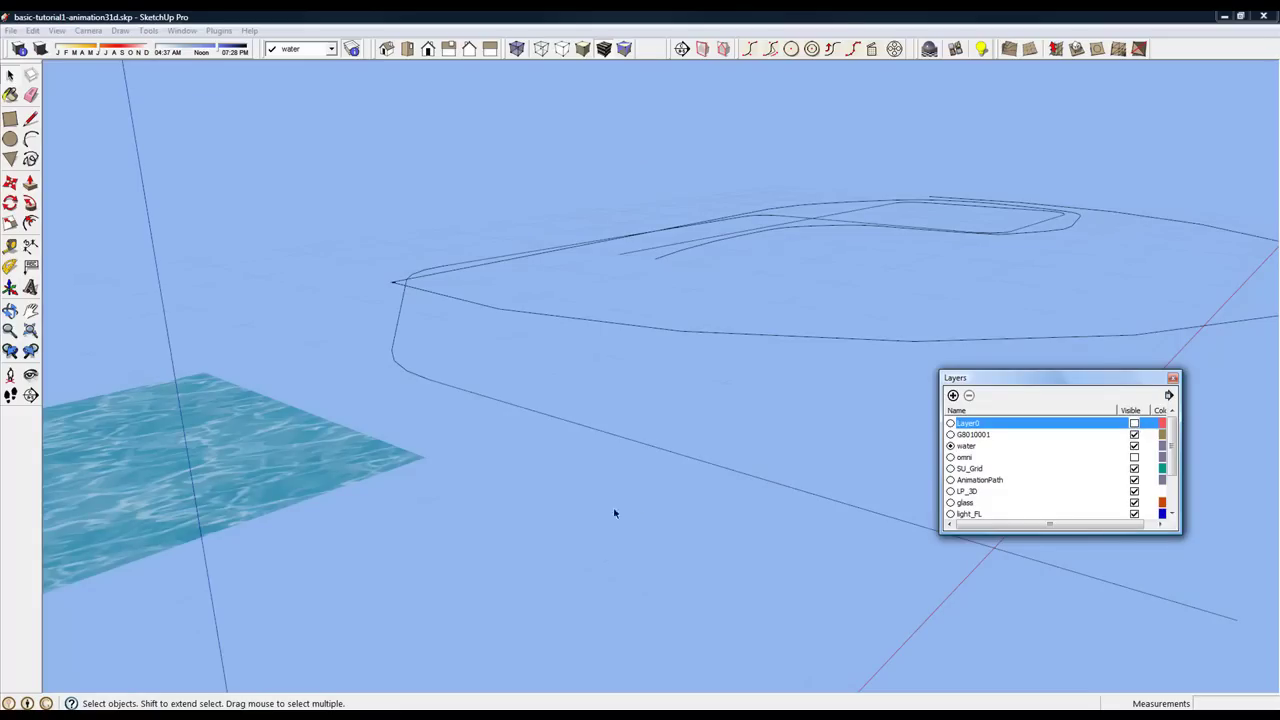
left_click(505, 479)
left_click(512, 466)
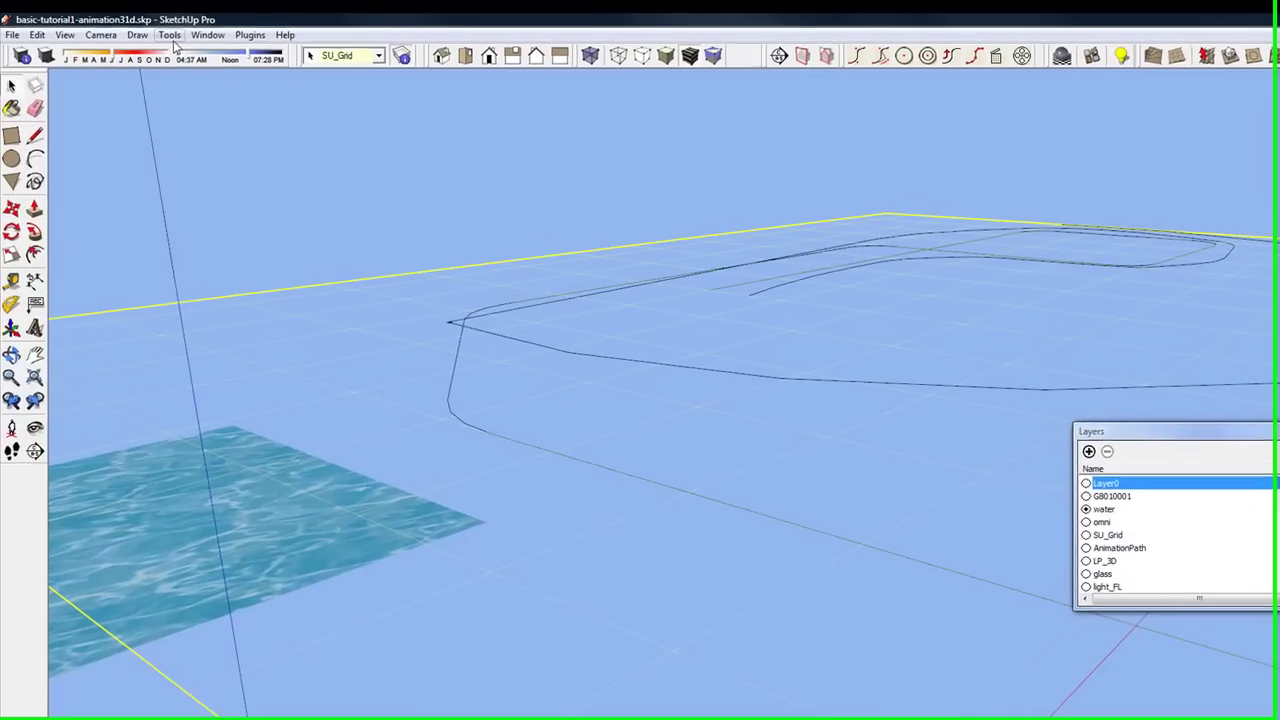
left_click(139, 35)
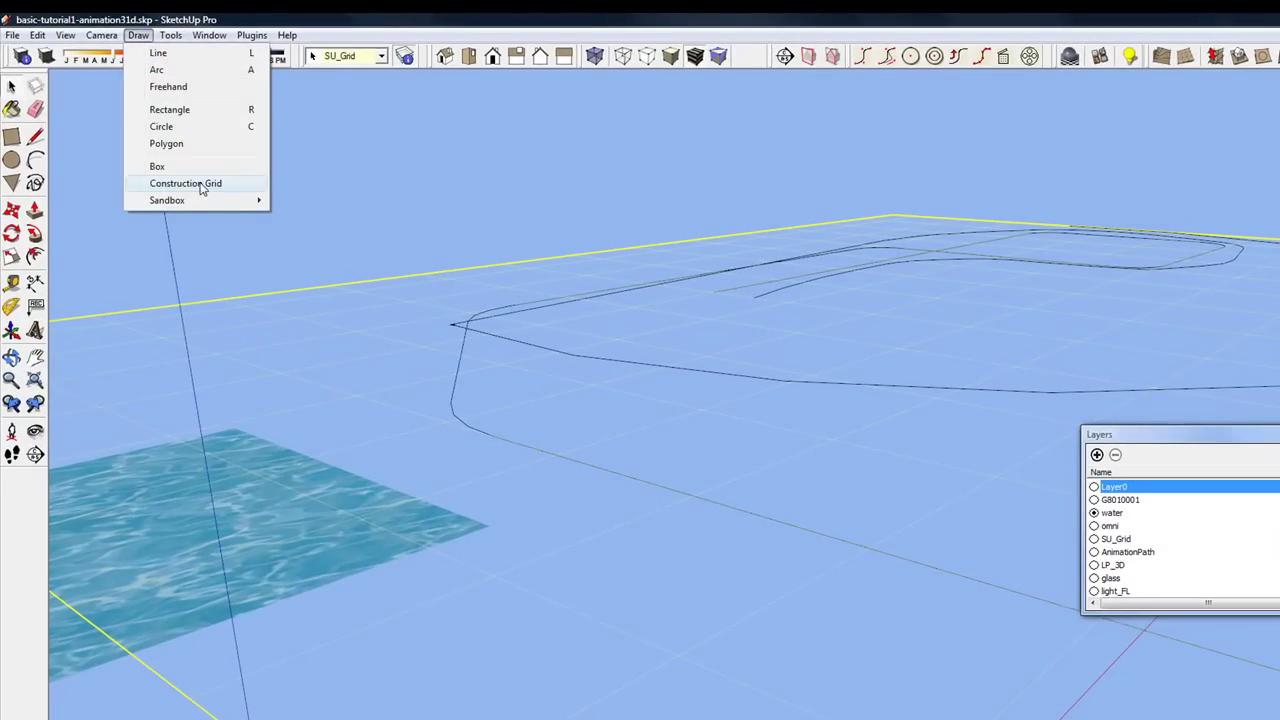
left_click(148, 176)
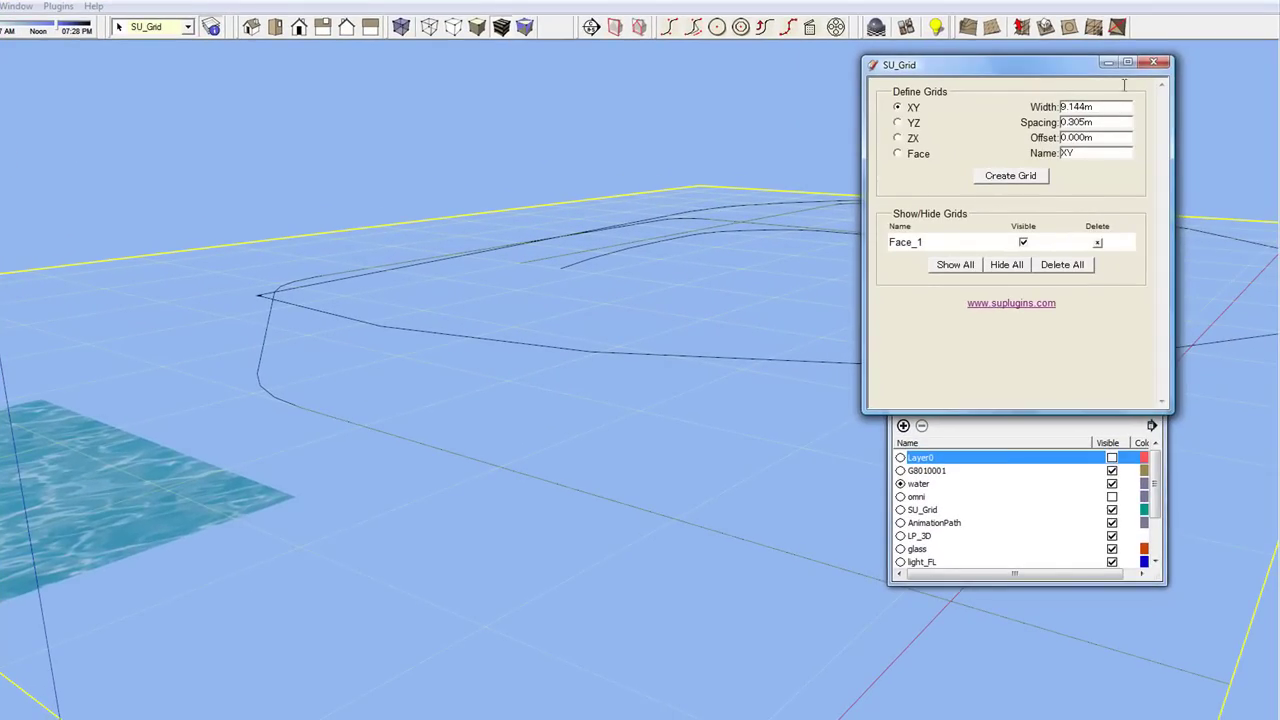
left_click(1155, 63)
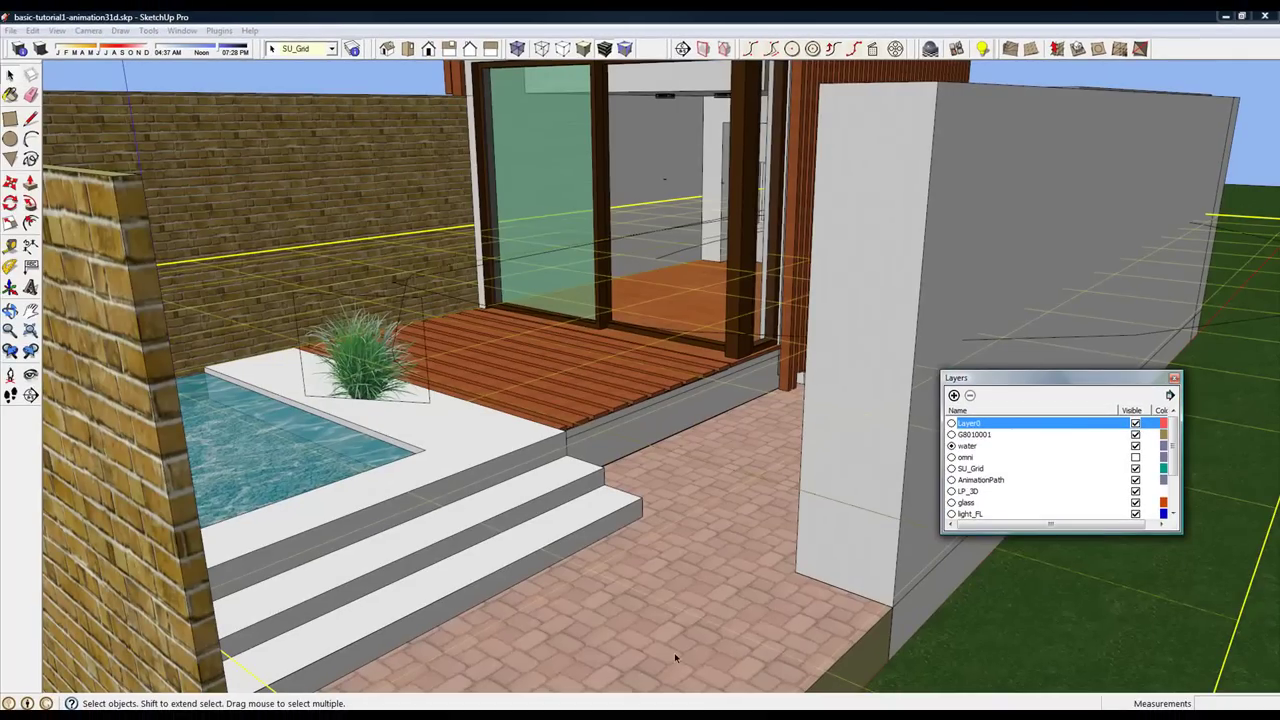
left_click(674, 652)
left_click(657, 657)
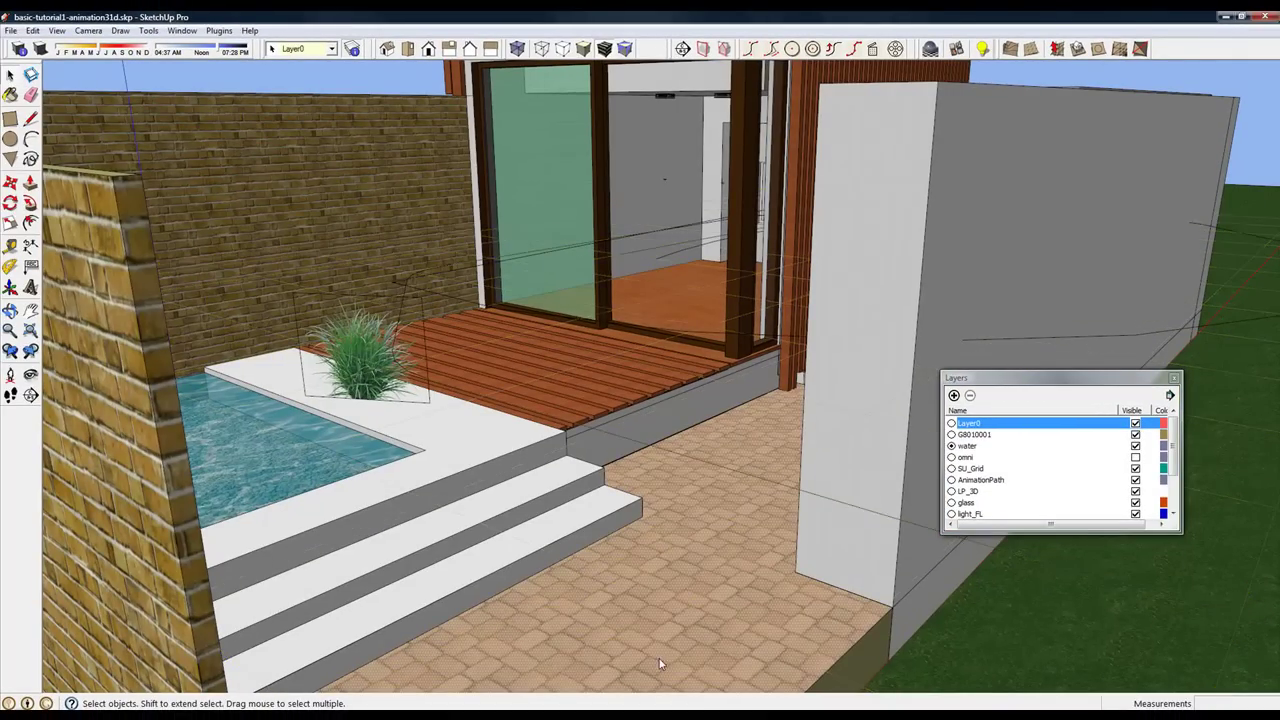
right_click(657, 657)
left_click(716, 629)
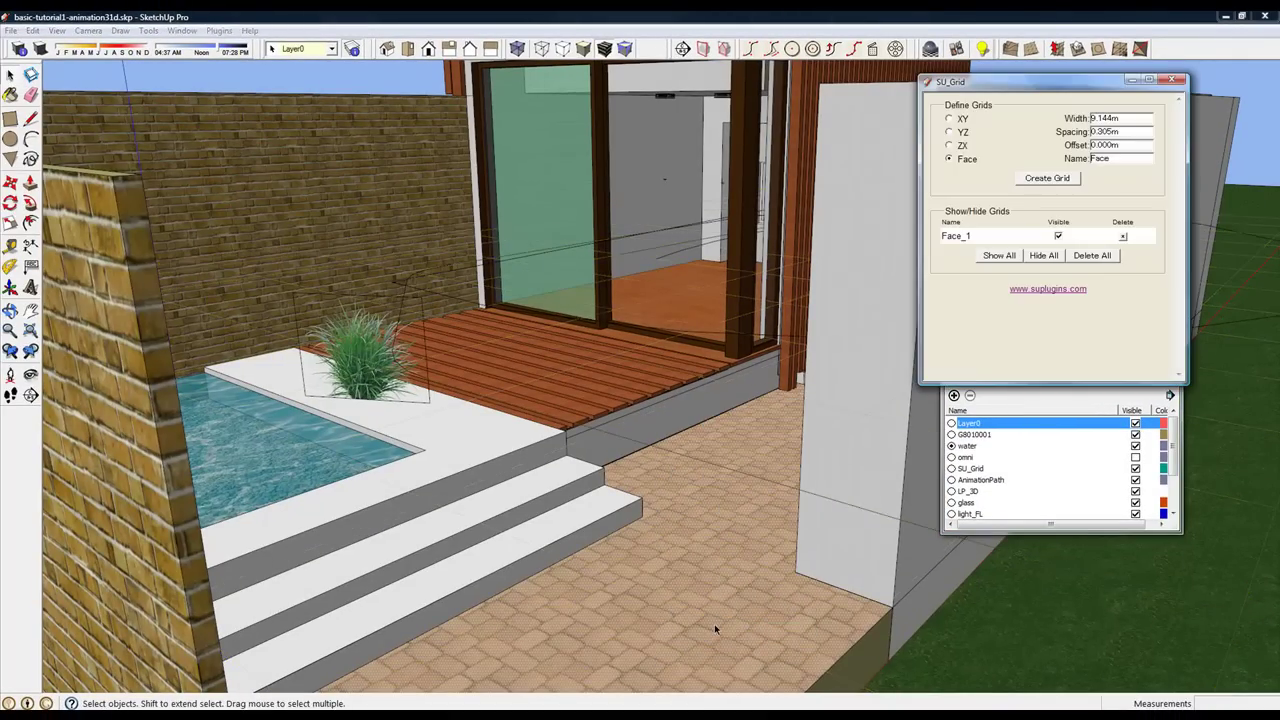
left_click(1176, 80)
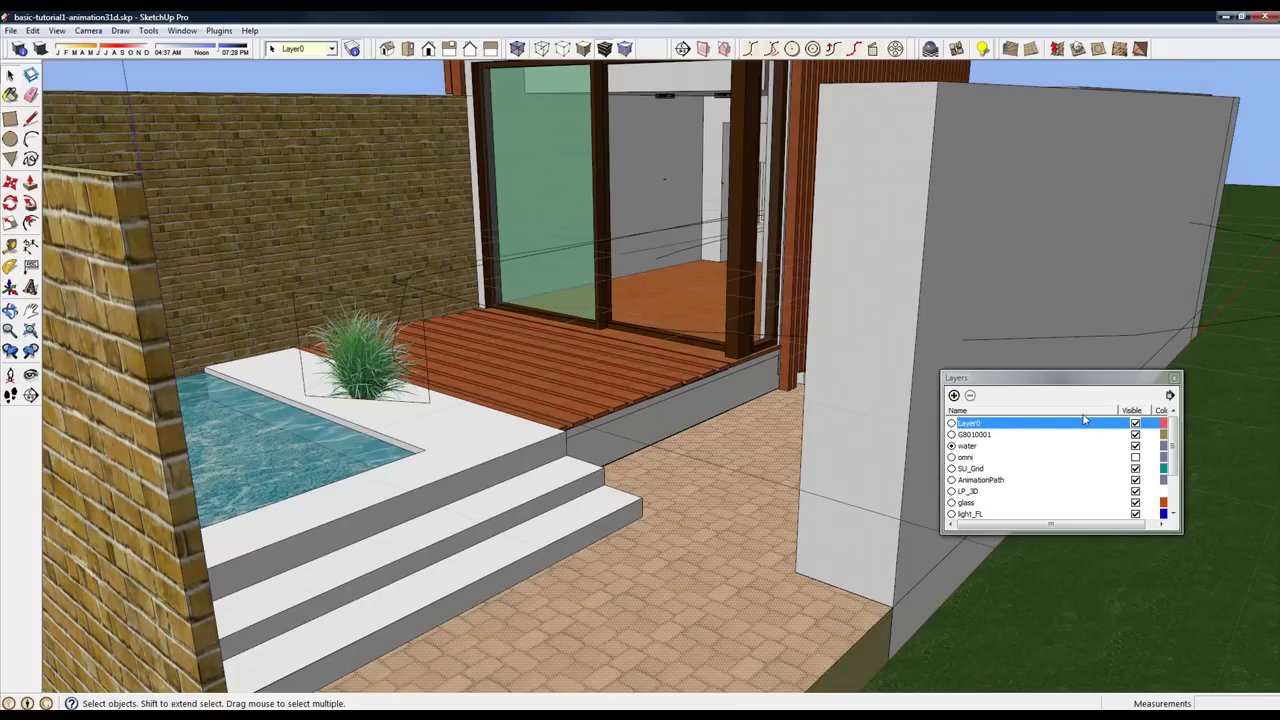
Step: Hide Layer0, then select the grid and each animation path, ending on the long camera path
left_click(1135, 424)
left_click(655, 414)
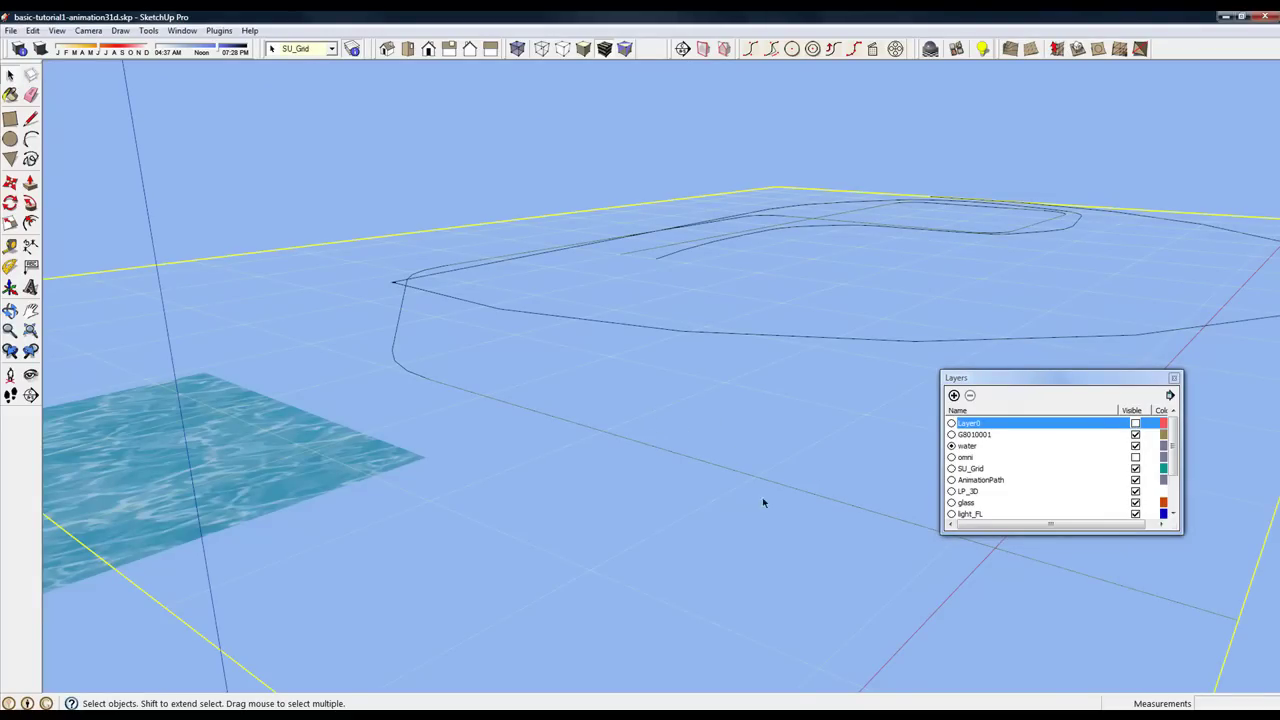
left_click(408, 375)
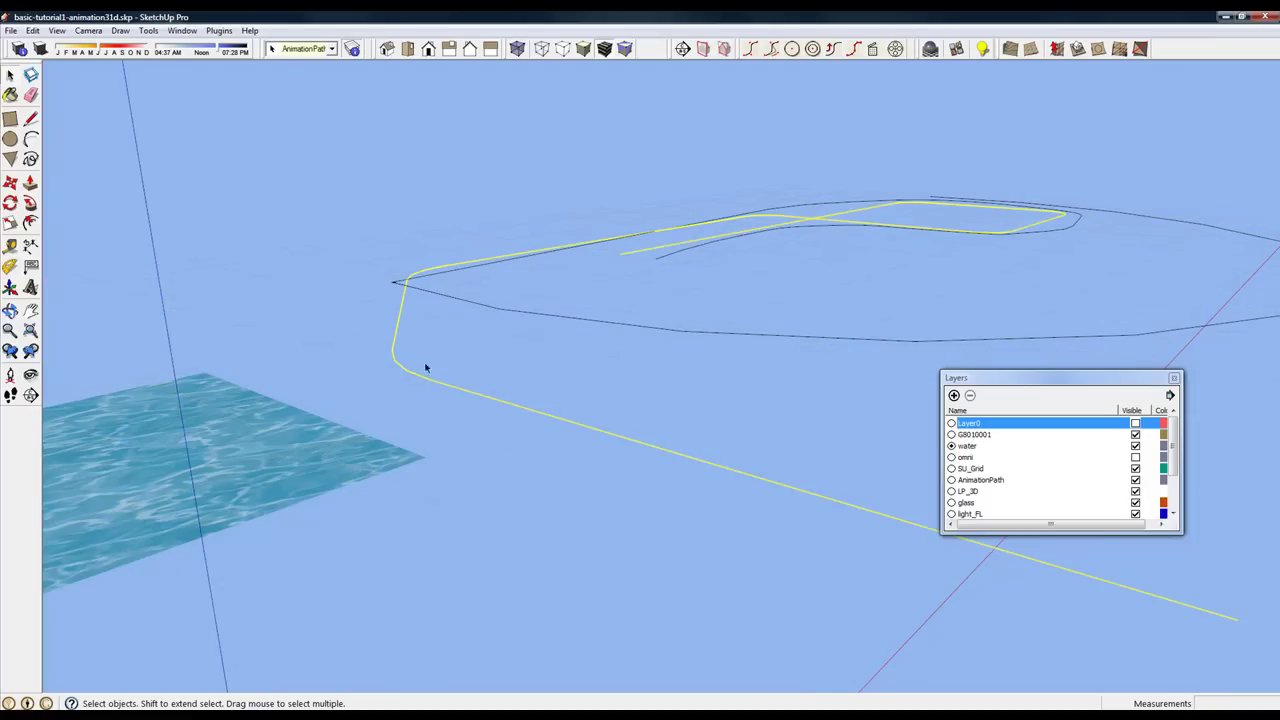
left_click(570, 321)
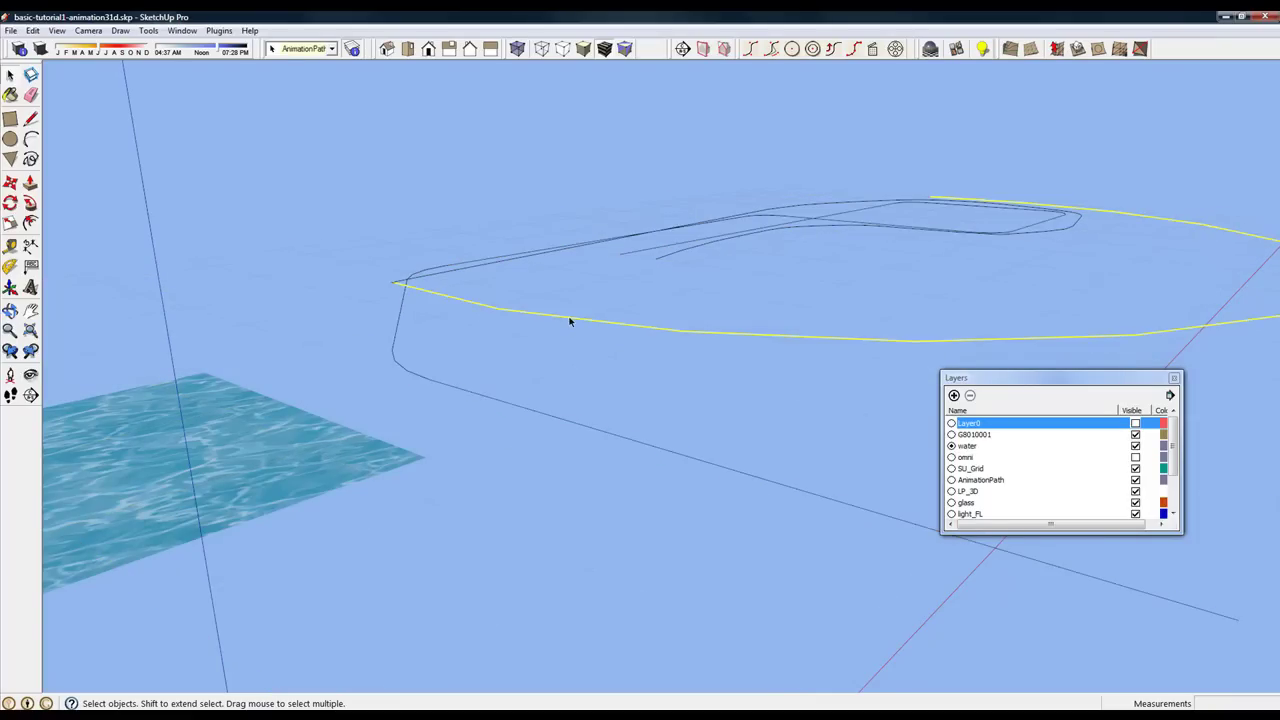
left_click(670, 257)
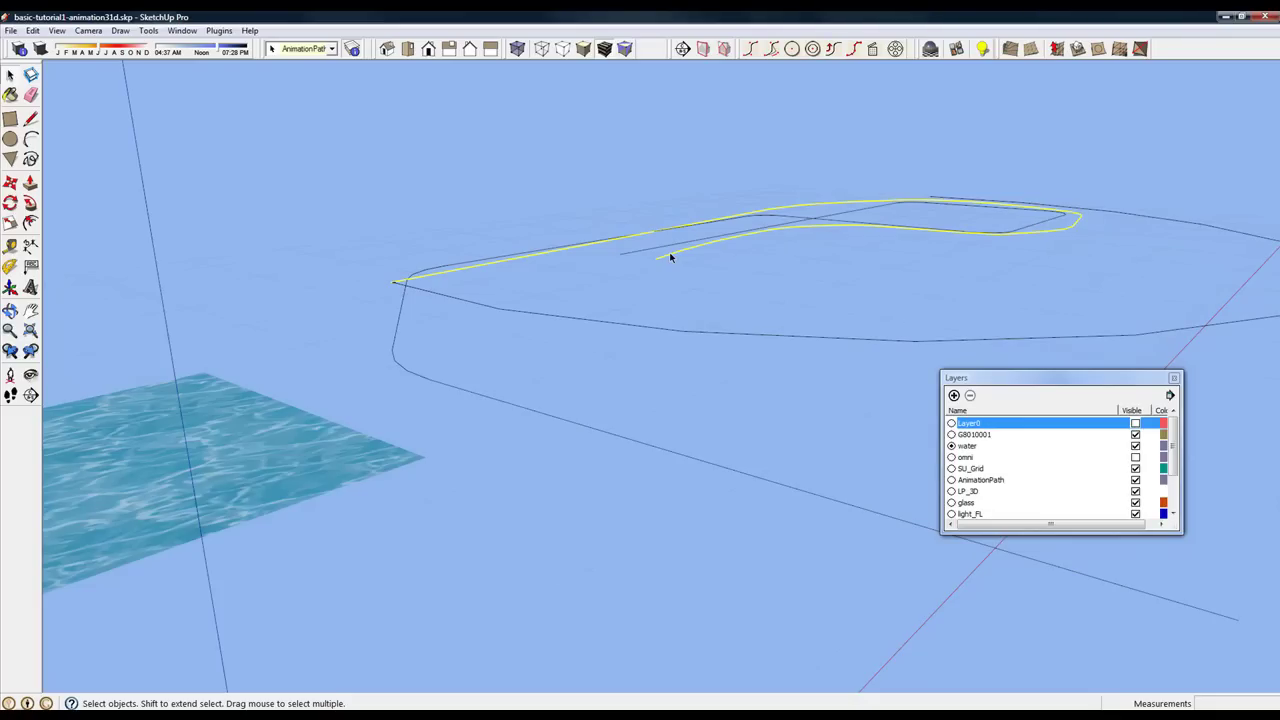
left_click(579, 426)
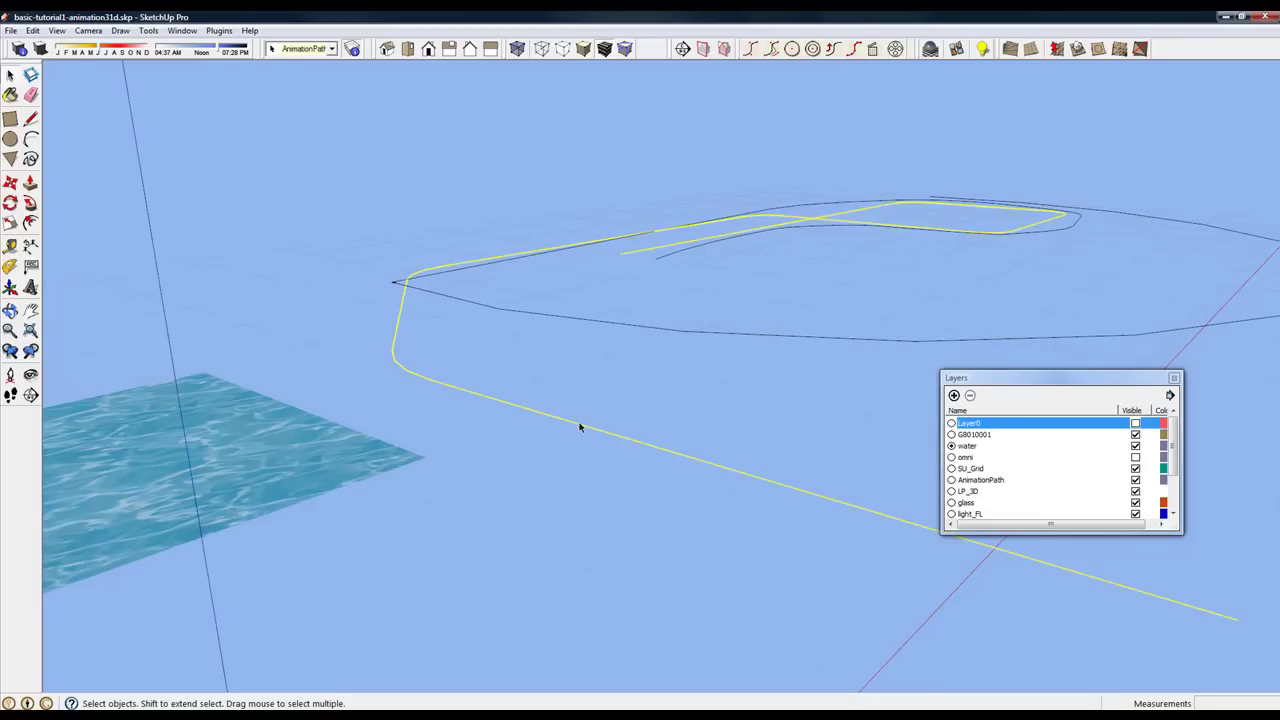
right_click(579, 426)
Step: Set the long path's animation to move the camera over 150 frames targeting plant
left_click(659, 580)
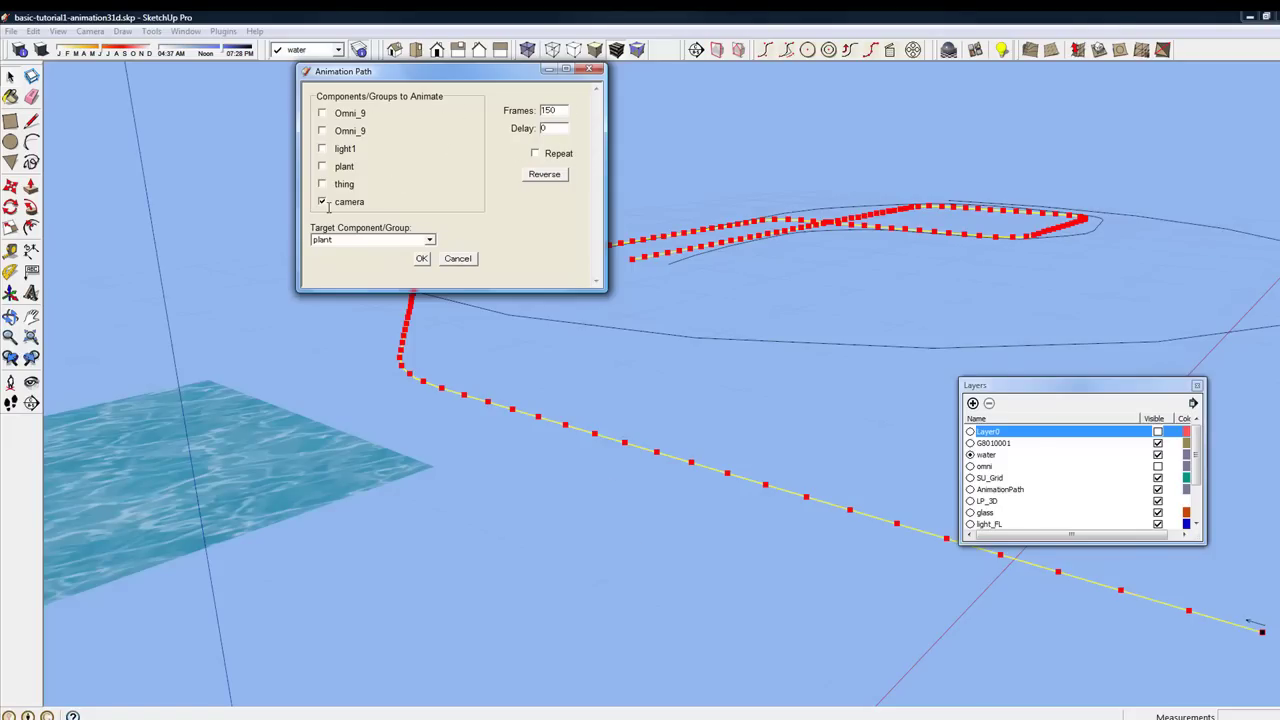
left_click(429, 240)
left_click(425, 246)
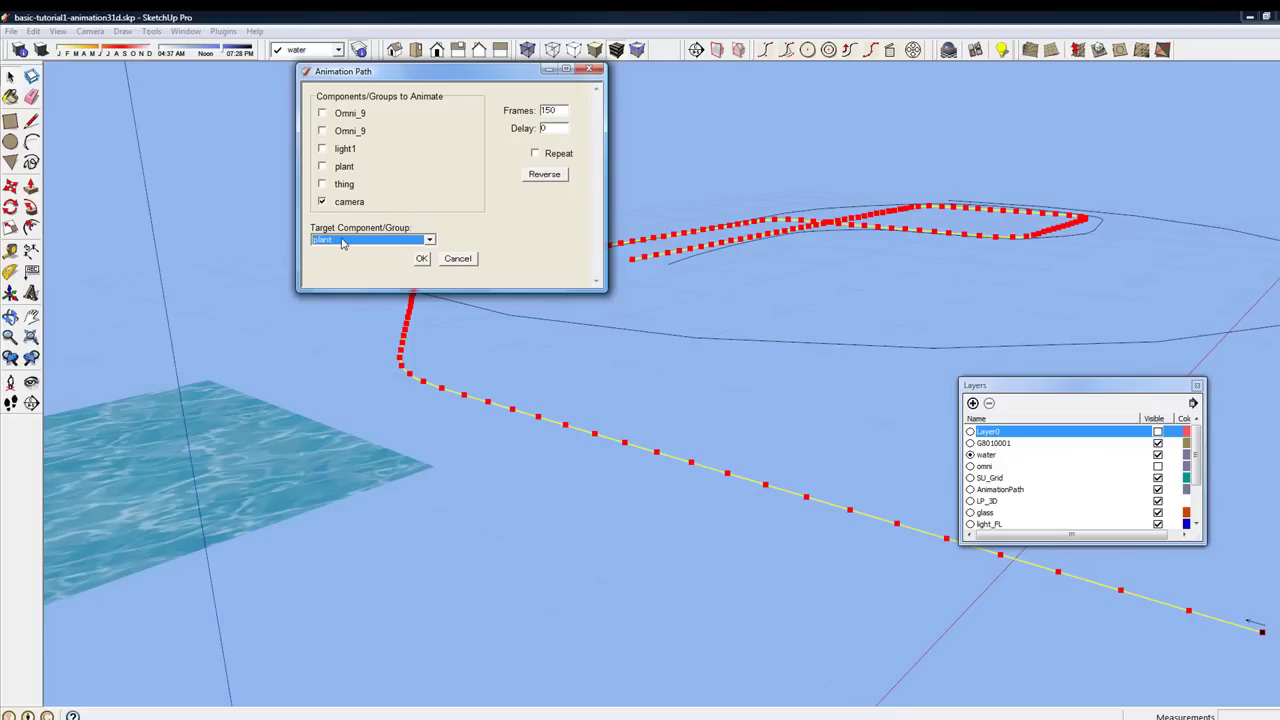
left_click(421, 258)
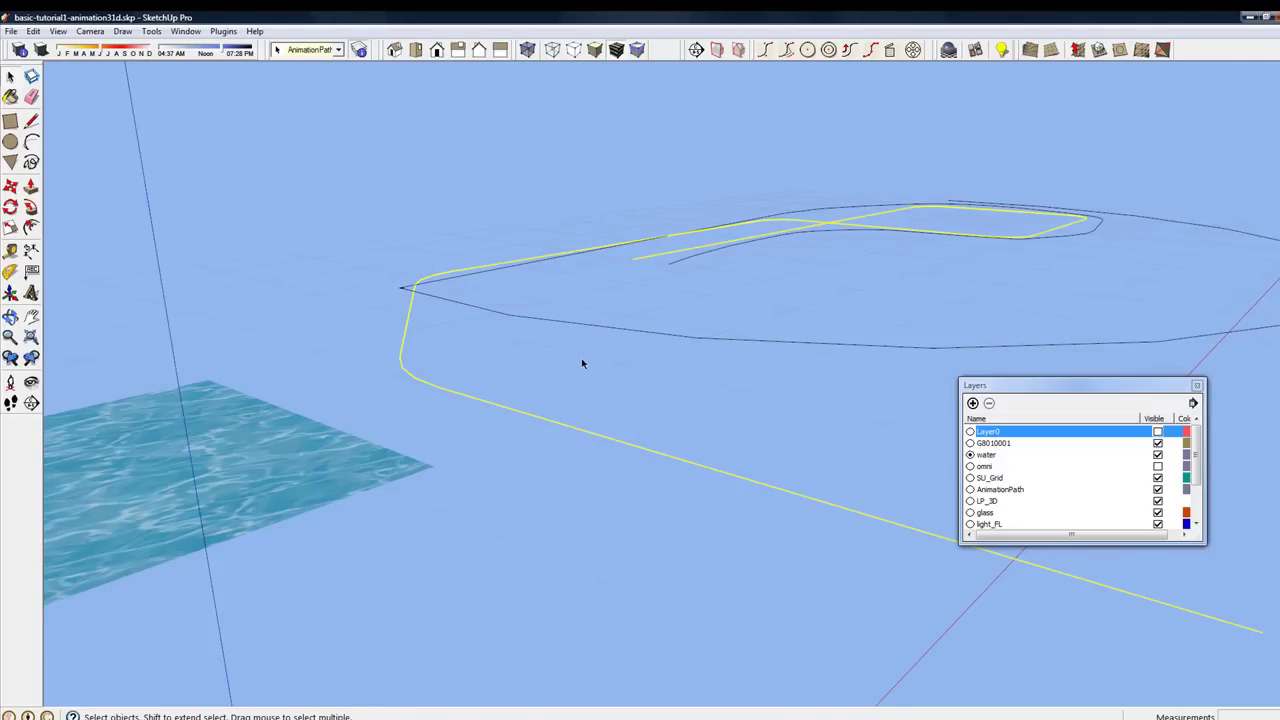
Step: Show Layer0 and animate the thing group along the arc path: 50 frames, 150 delay
left_click(604, 325)
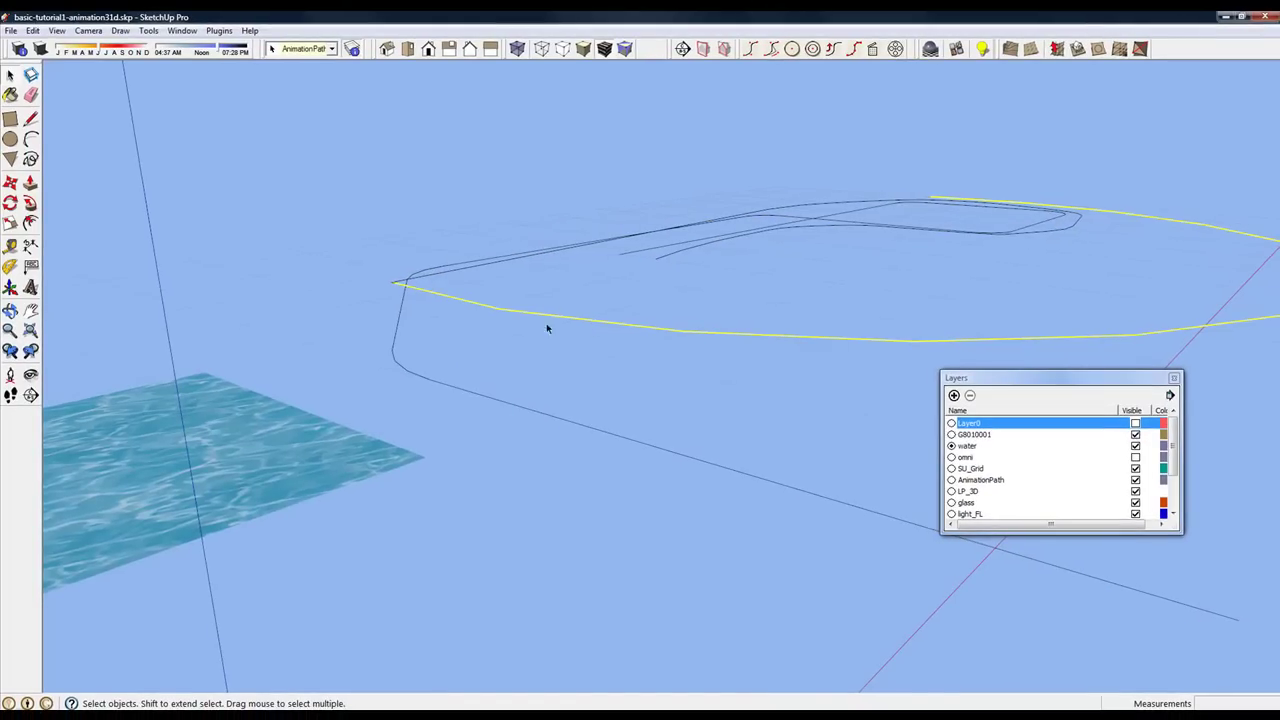
left_click(1135, 424)
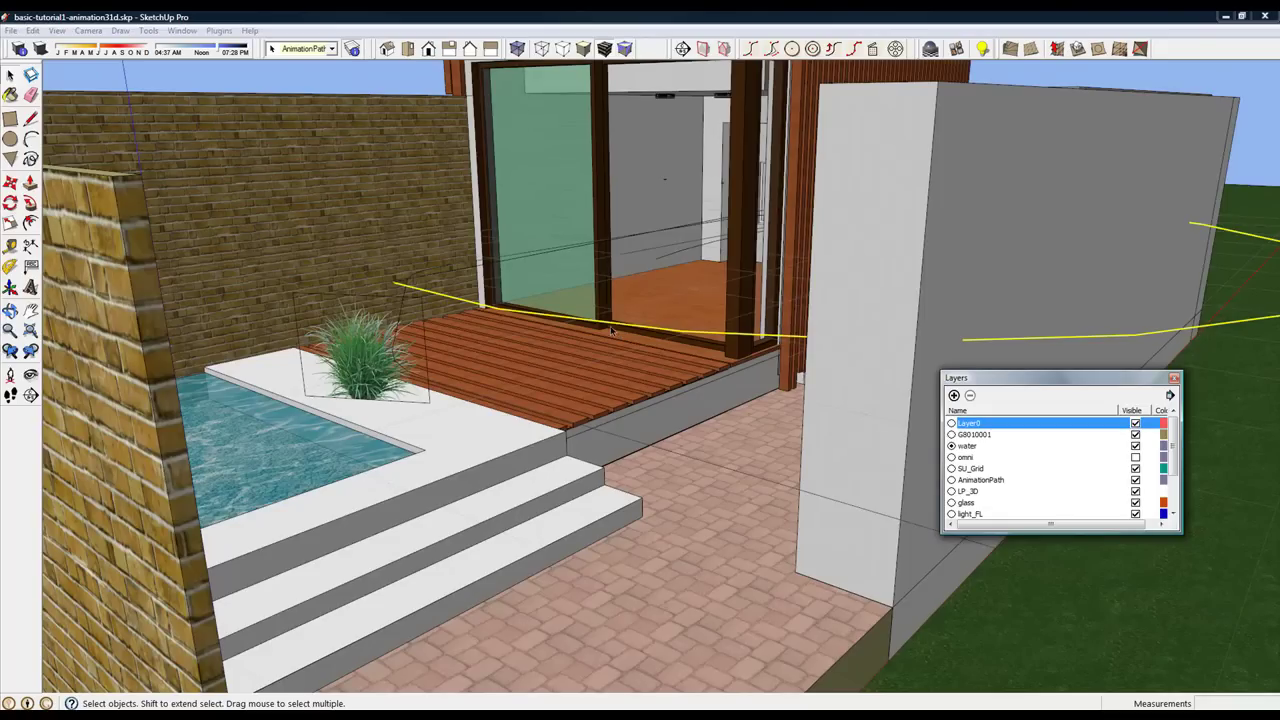
right_click(617, 328)
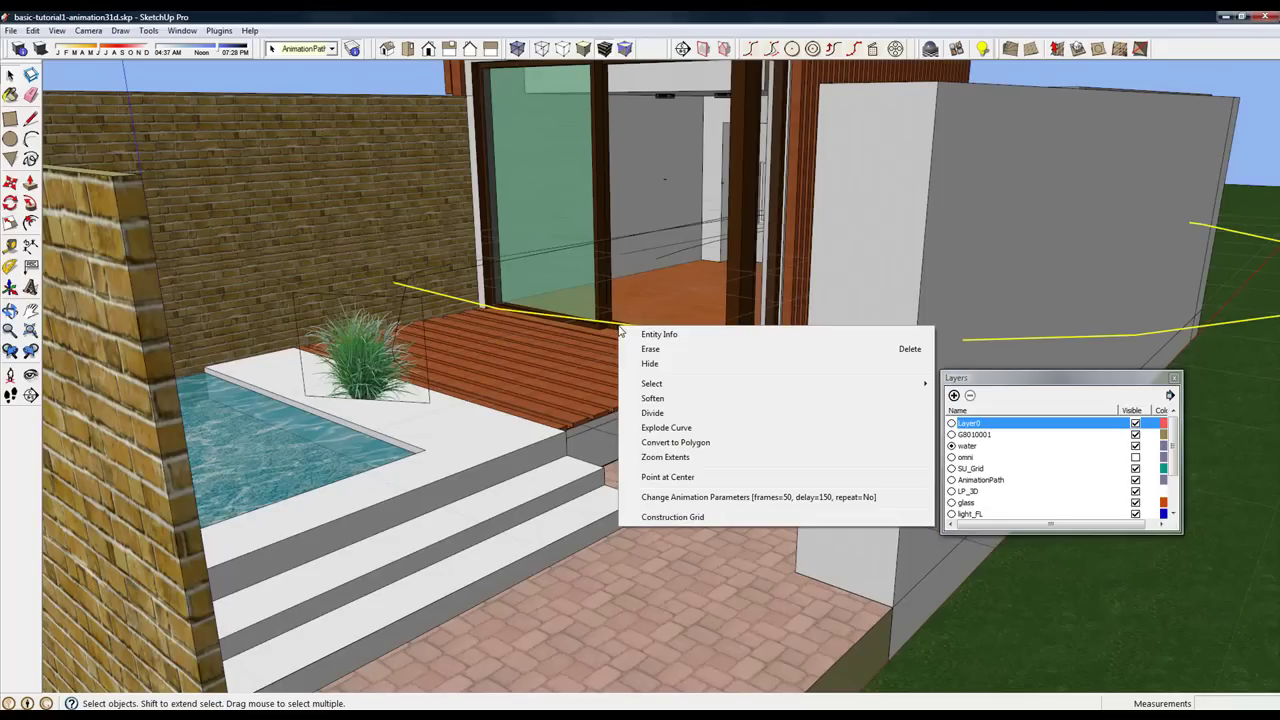
left_click(710, 497)
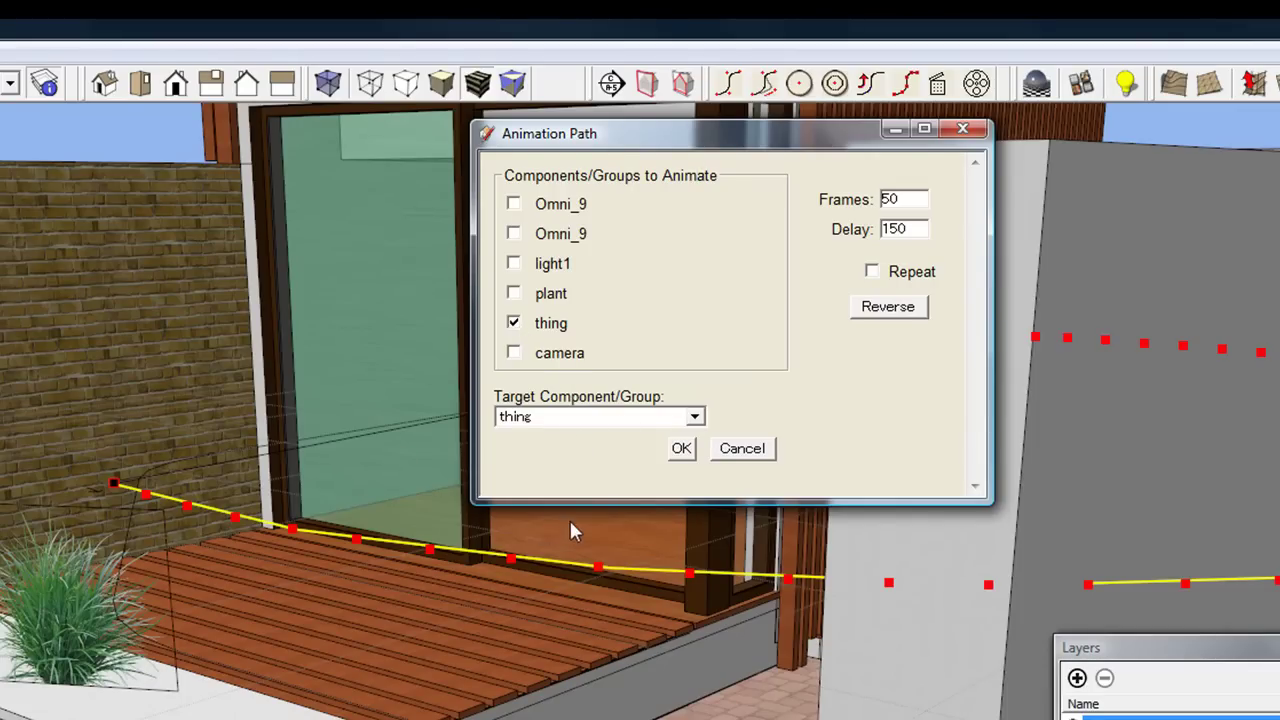
left_click(681, 450)
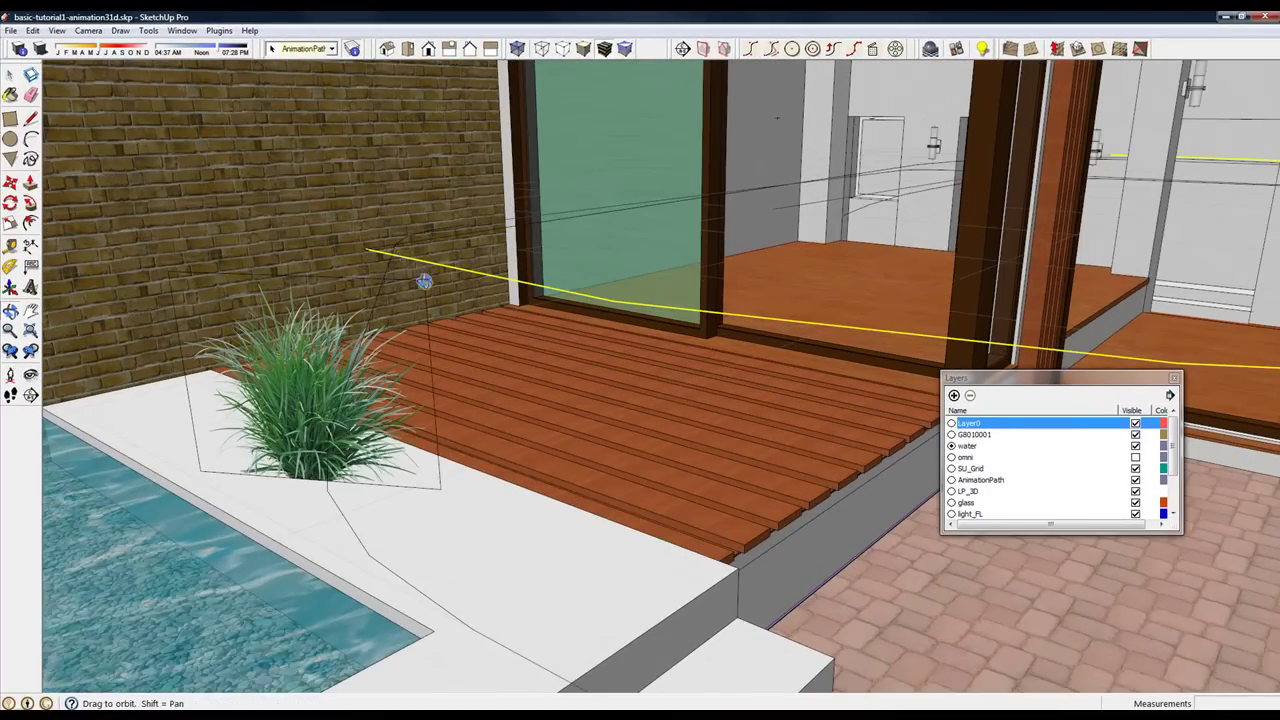
Step: Verify in Entity Info that the deck's small group is named thing on layer AnimationPath
middle_click_drag(423, 286, 443, 298)
scroll(407, 489, "up", 6)
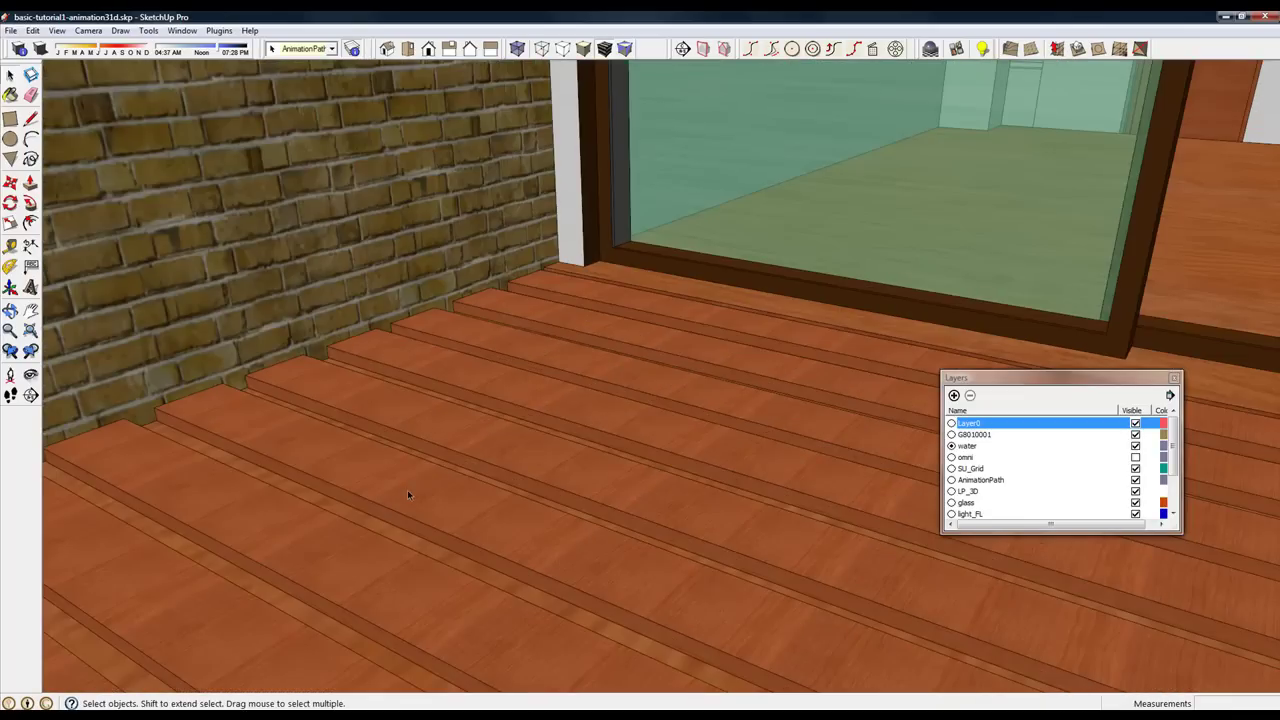
scroll(419, 488, "down", 4)
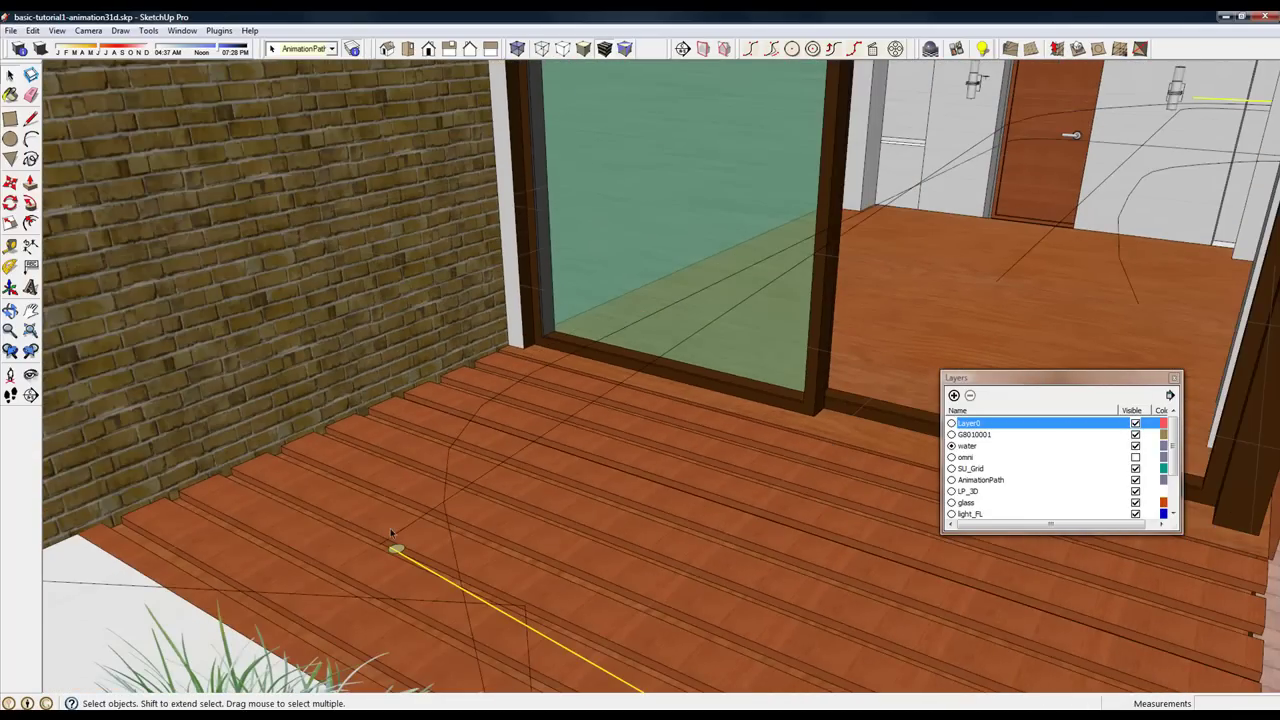
left_click(397, 549)
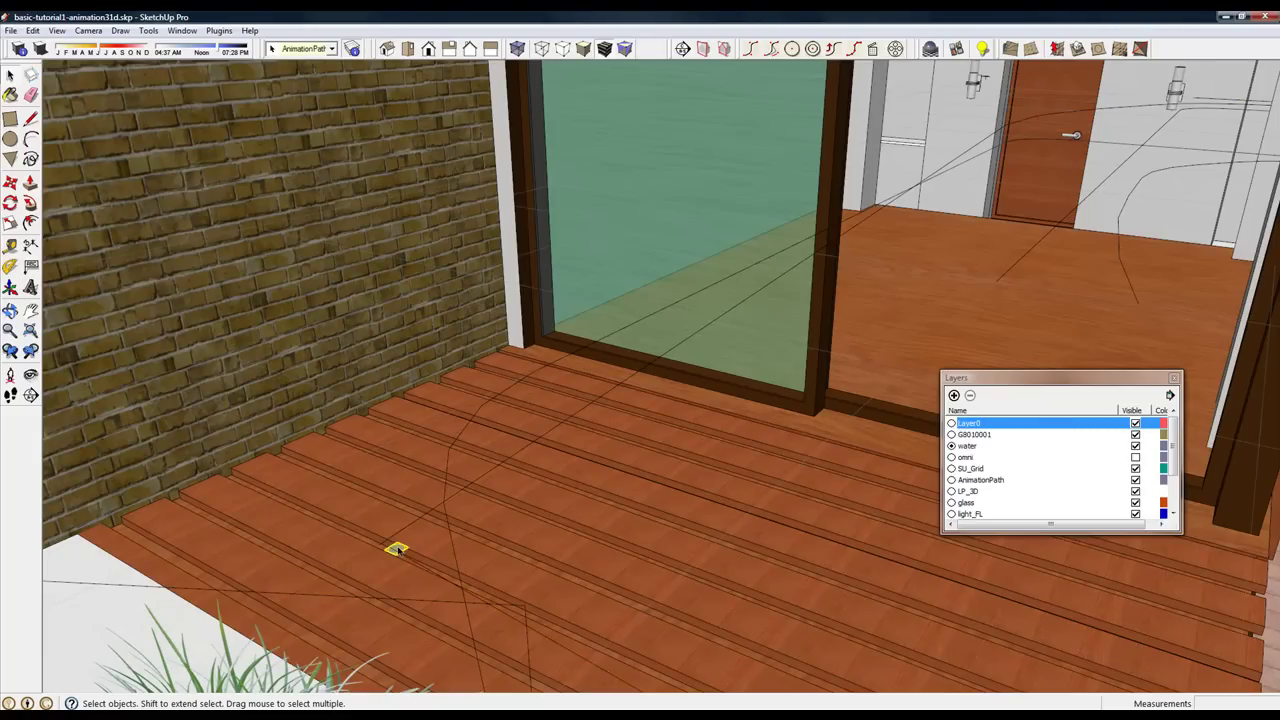
right_click(397, 549)
left_click(473, 339)
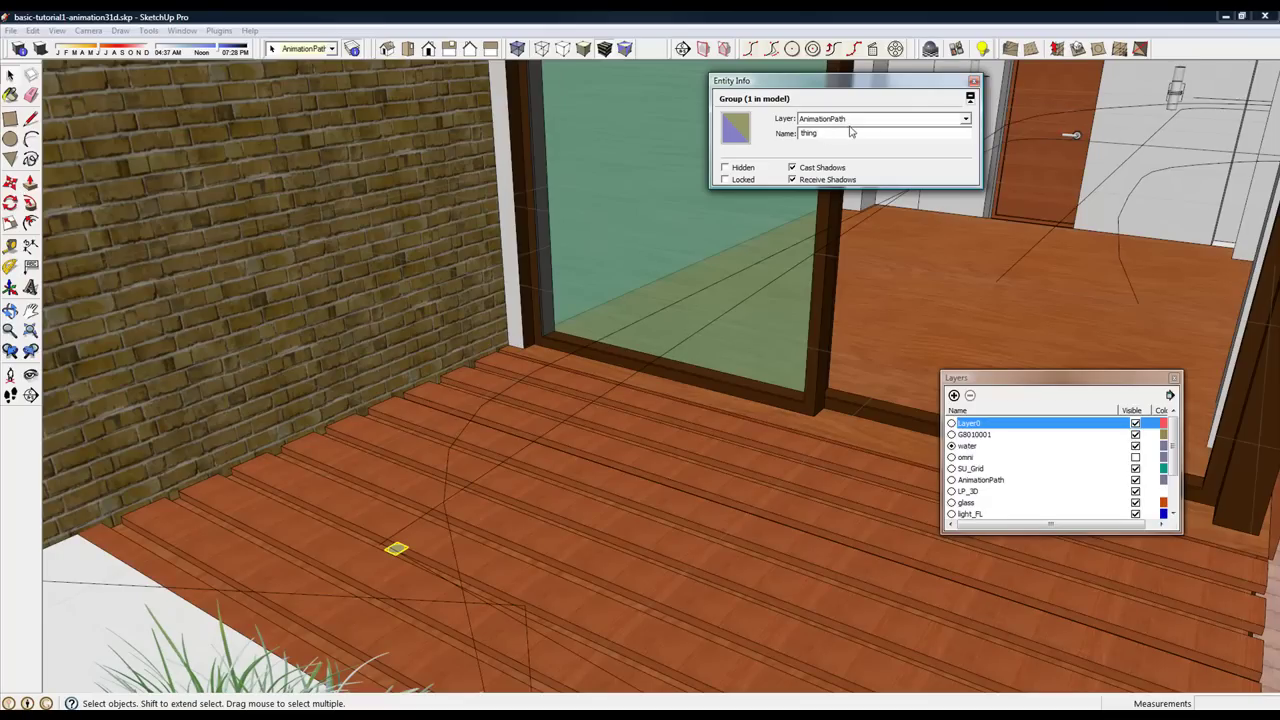
left_click(974, 80)
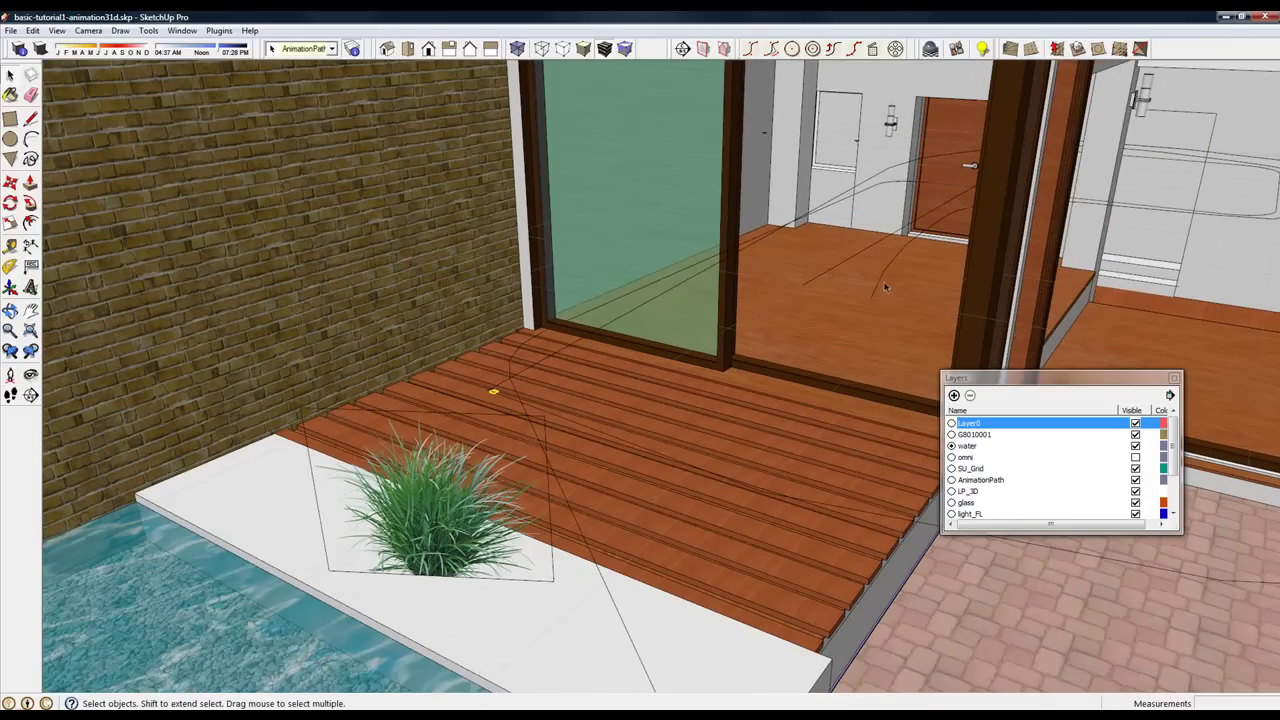
Step: Select the animation path curve inside the house and hide Layer0
left_click(885, 280)
left_click(885, 275)
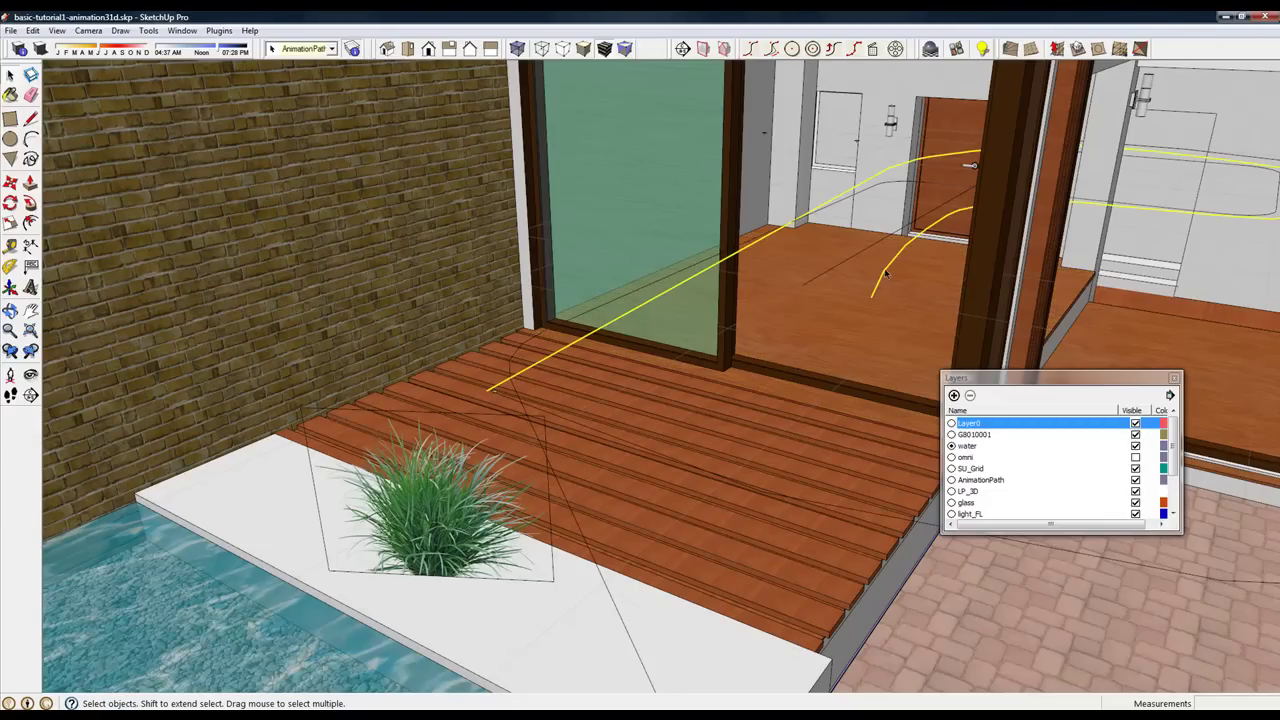
left_click(1135, 423)
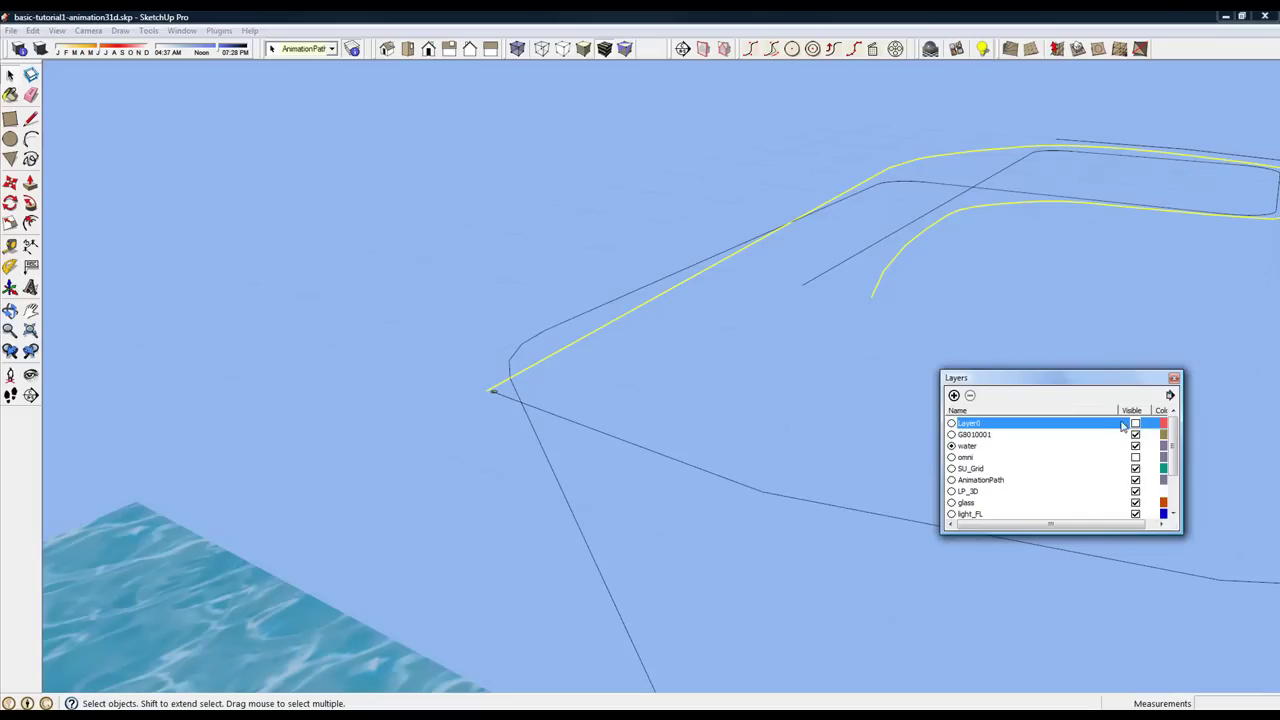
Step: Animate the camera along this path over 150 frames toward light1, then show Layer0 again
right_click(914, 243)
left_click(1048, 400)
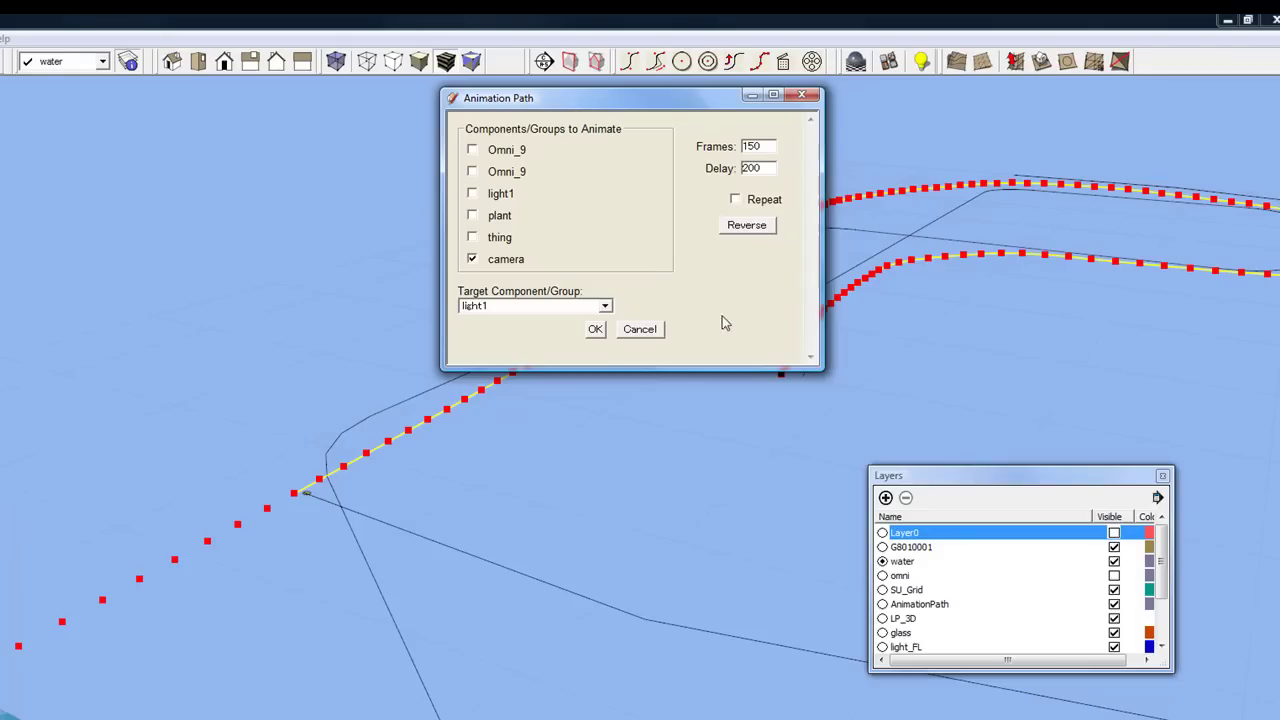
left_click(594, 330)
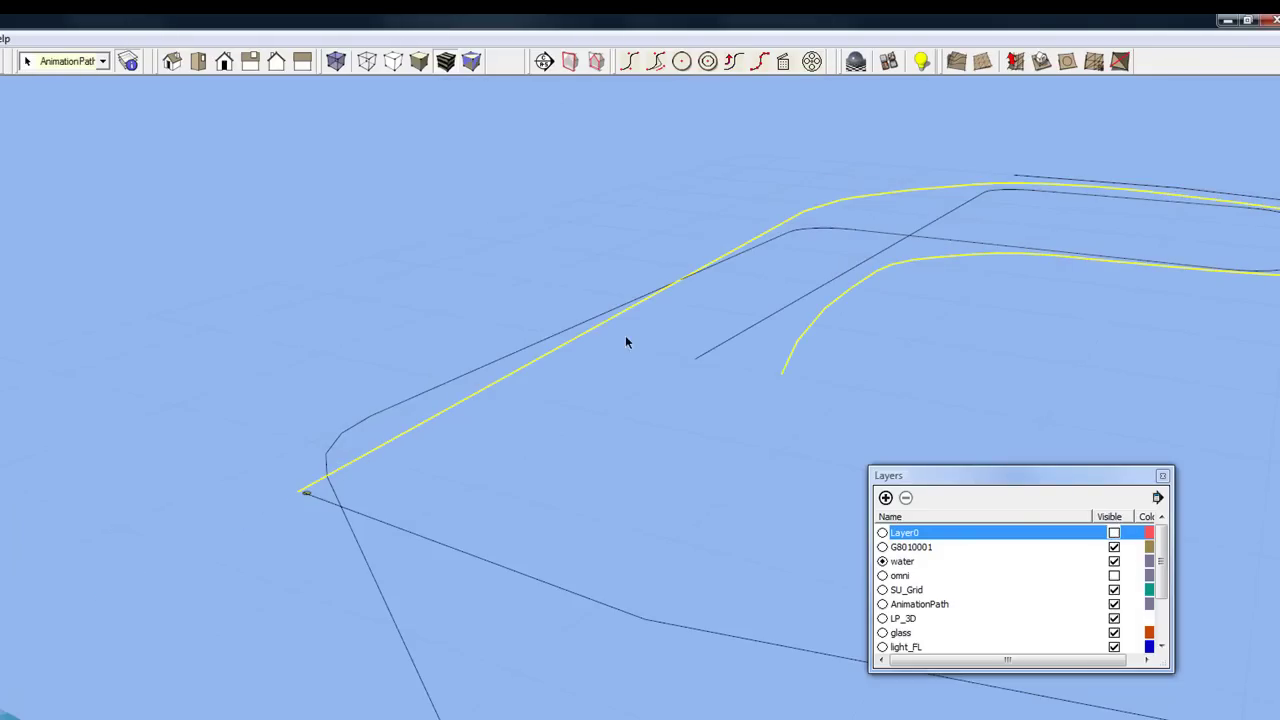
left_click(1114, 532)
middle_click_drag(860, 268, 950, 321)
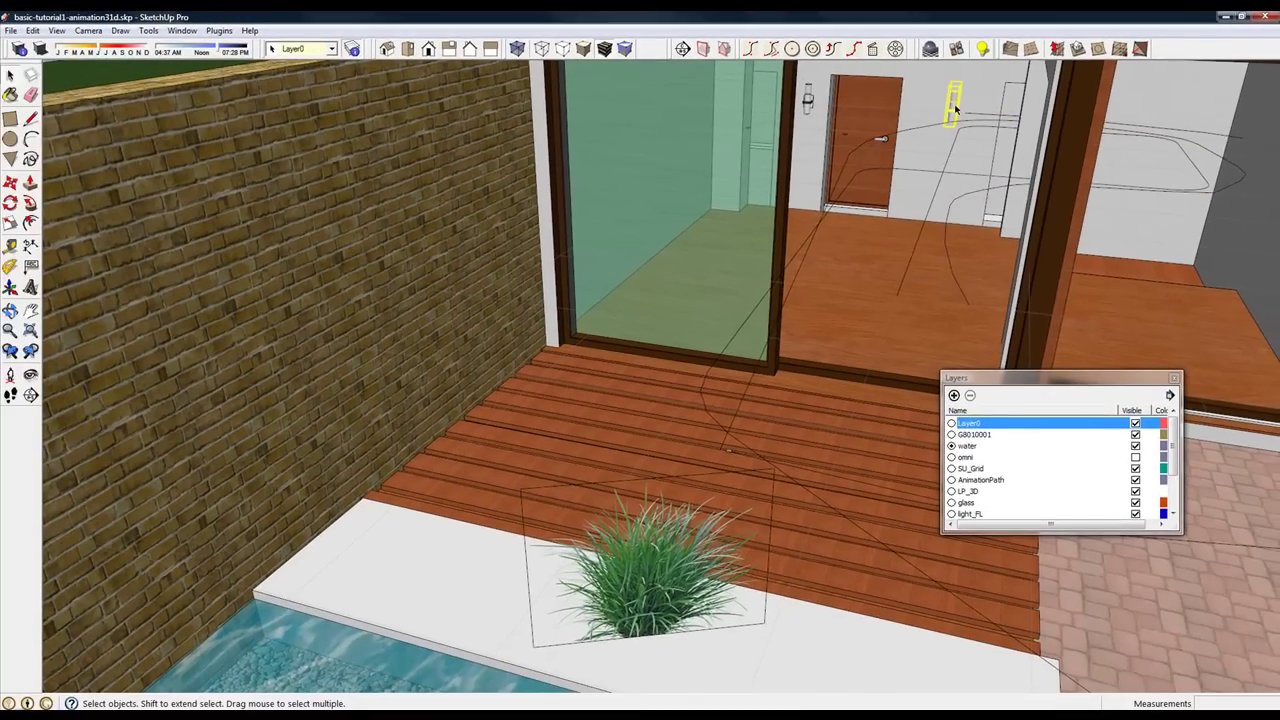
Step: Confirm in Entity Info that the wall light is light1, then hide Layer0
right_click(955, 108)
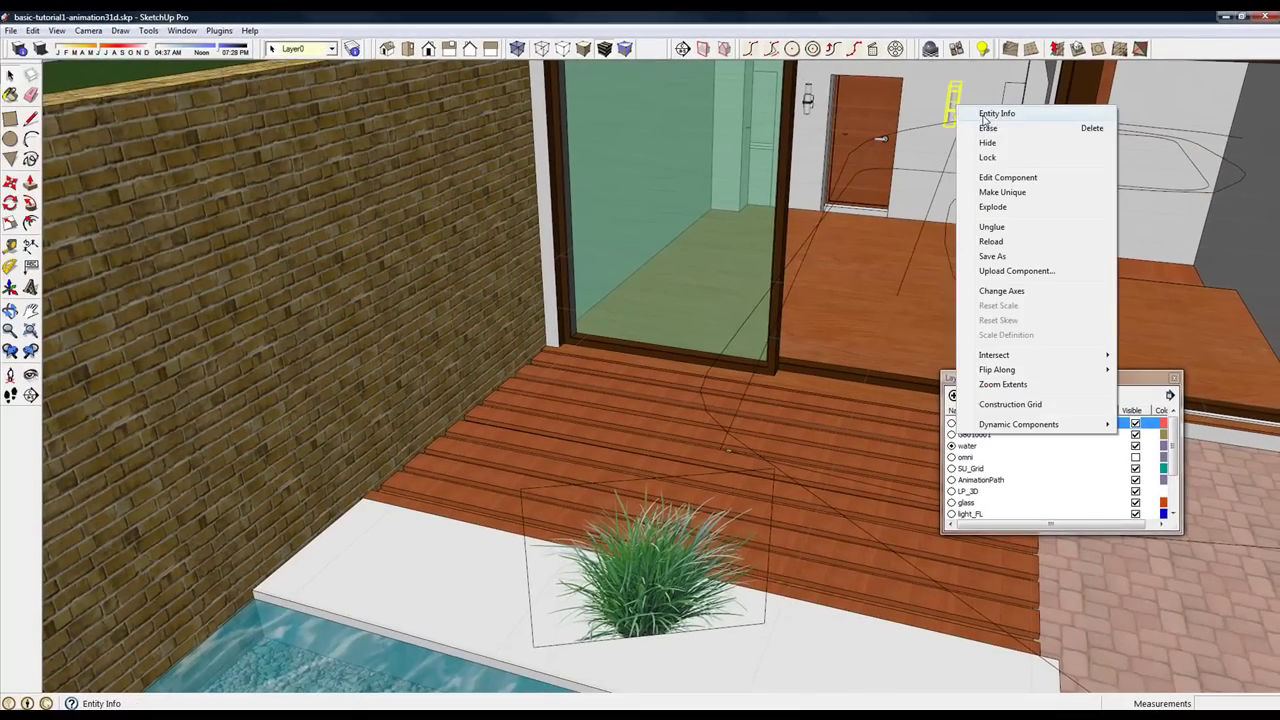
left_click(993, 113)
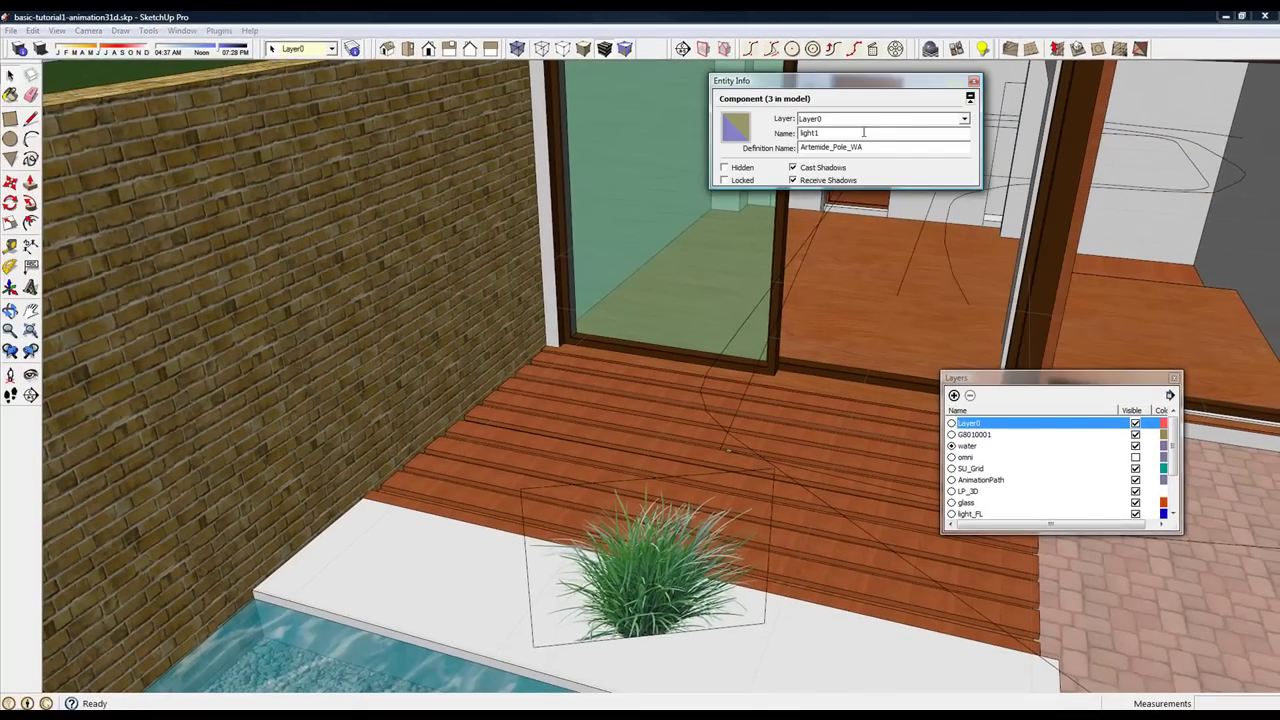
left_click(974, 82)
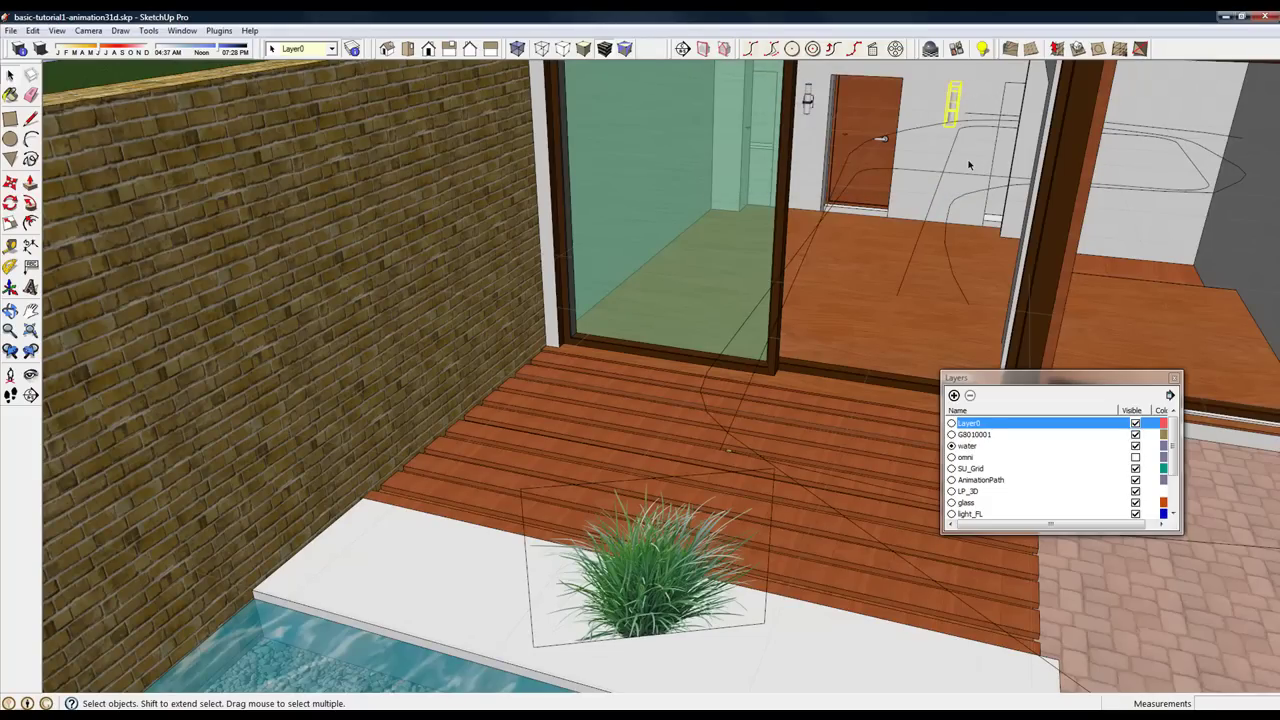
middle_click_drag(957, 603, 955, 583)
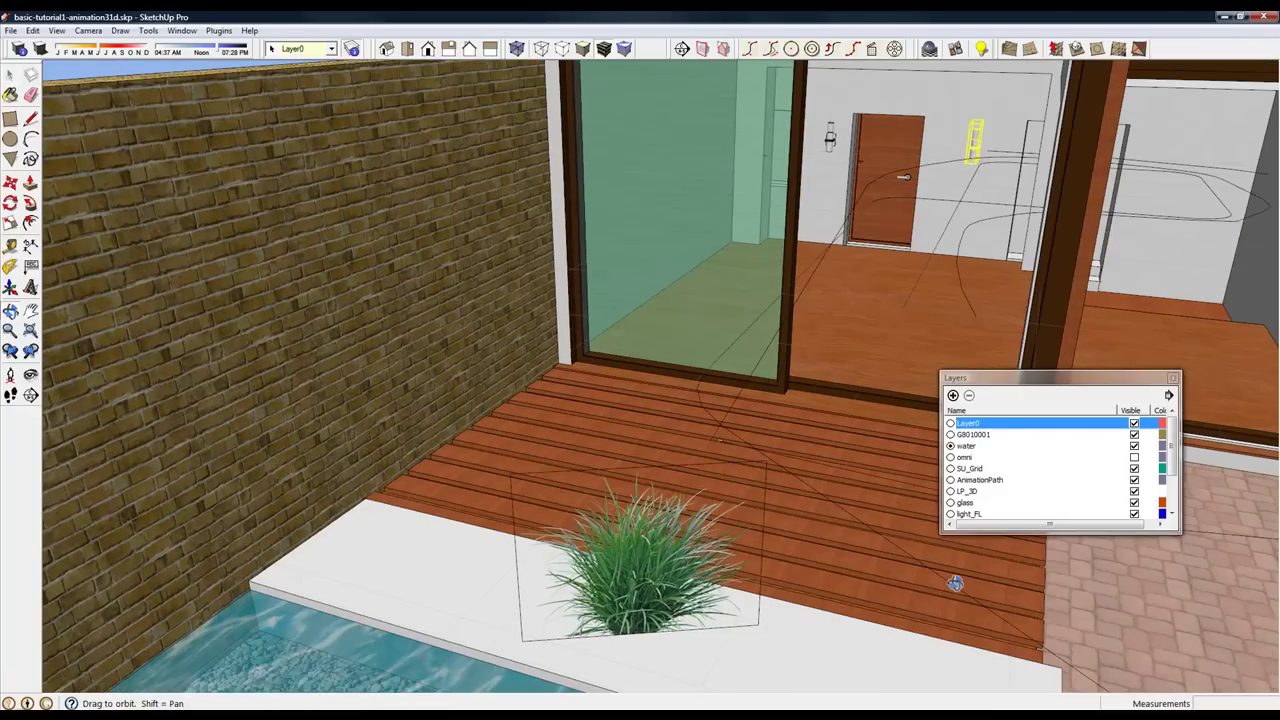
left_click(1134, 424)
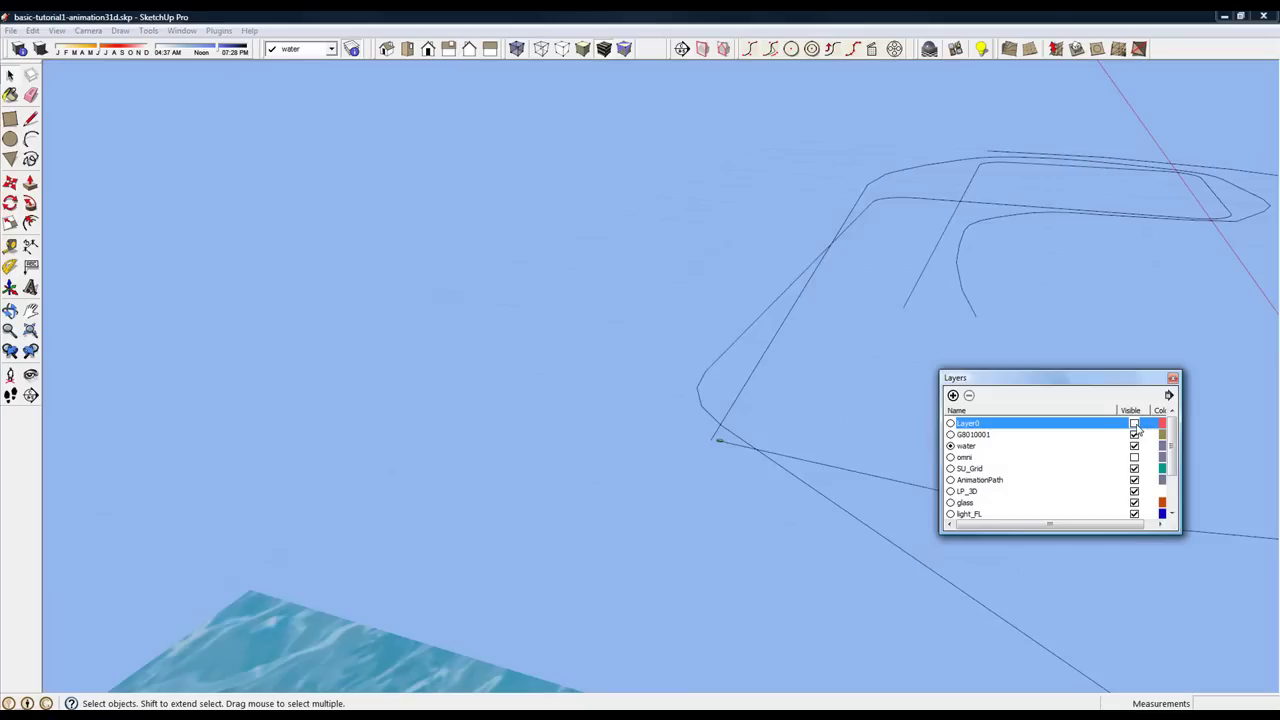
Step: Select and compare the outer and inner animation paths, then make Layer0 visible again
left_click(944, 594)
left_click(946, 584)
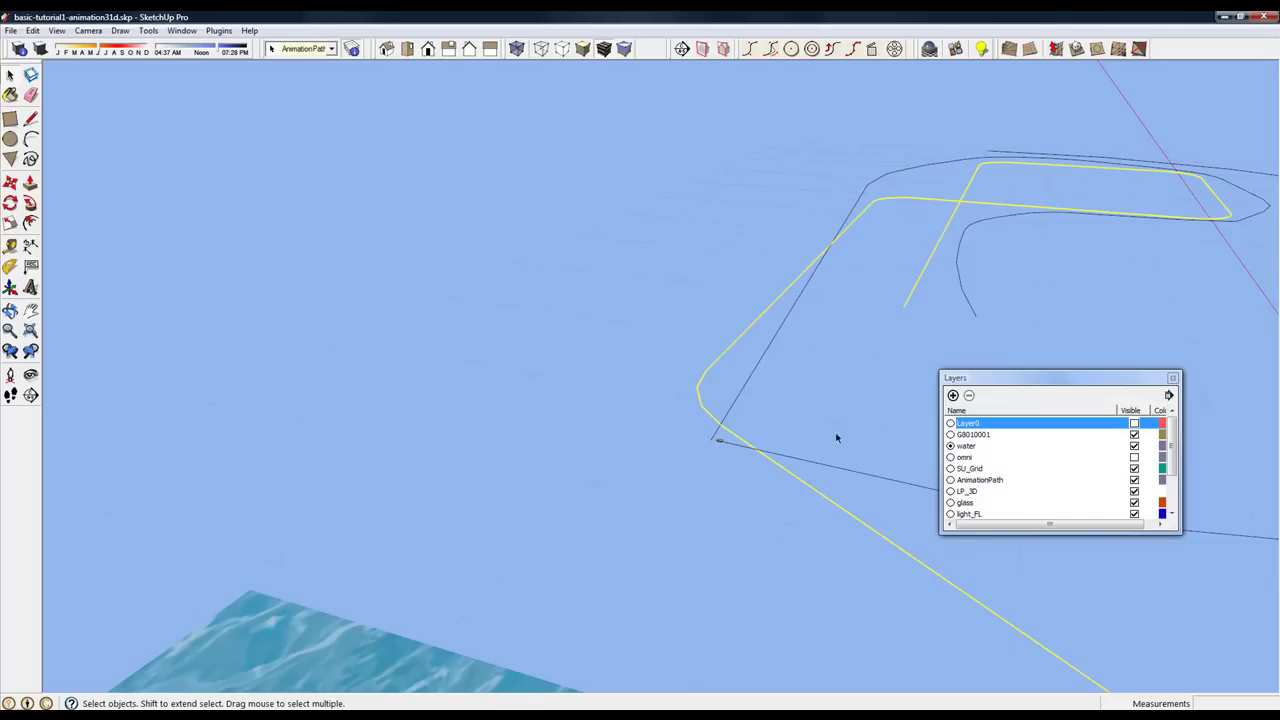
middle_click_drag(837, 437, 508, 366)
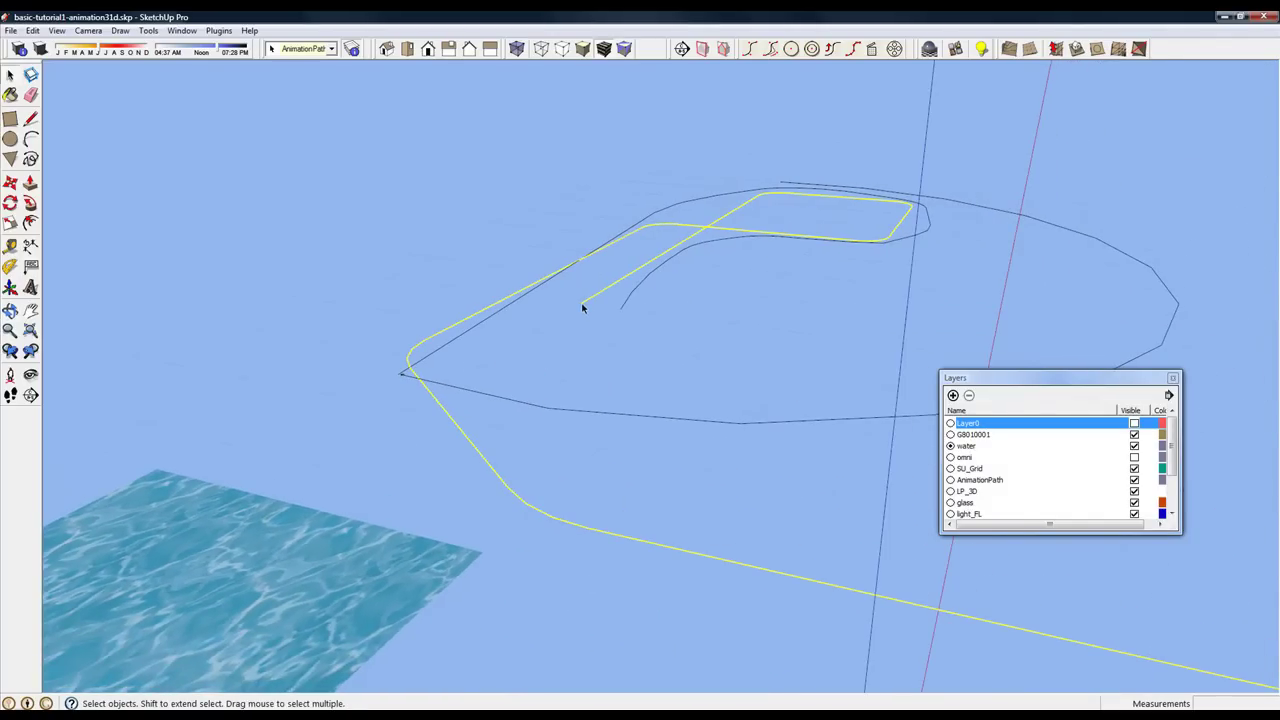
left_click(543, 407)
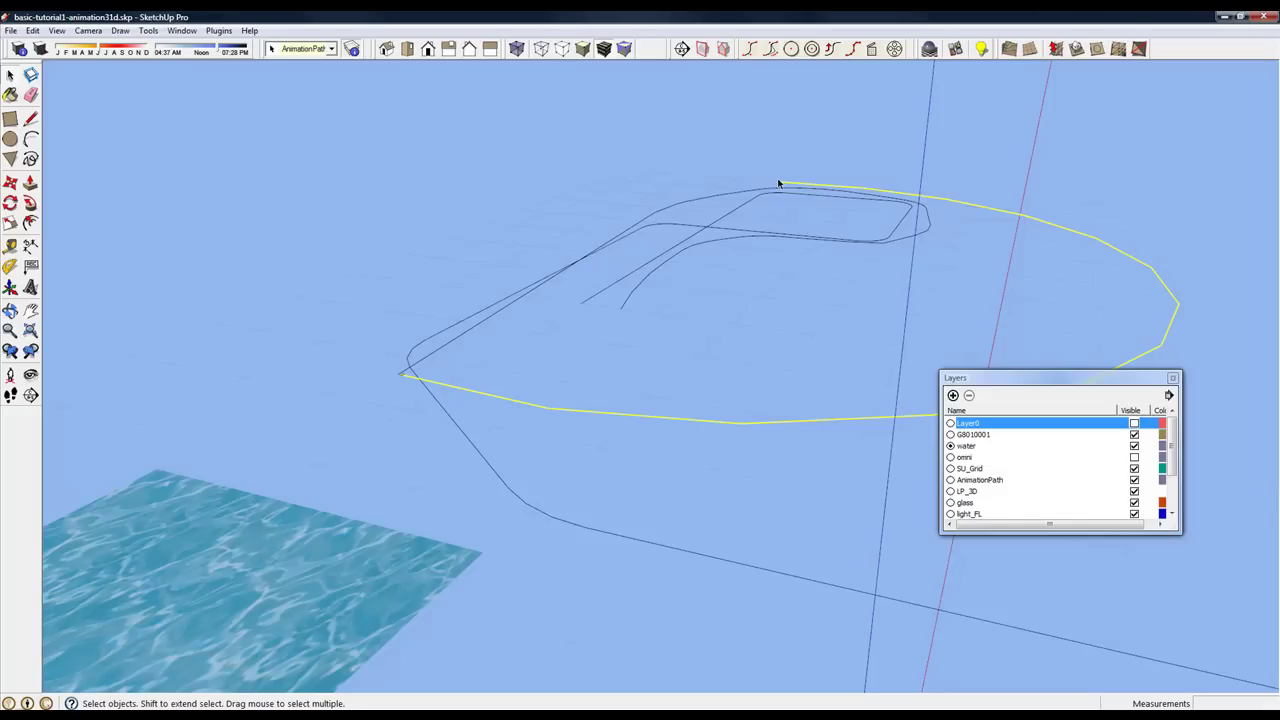
left_click(631, 298)
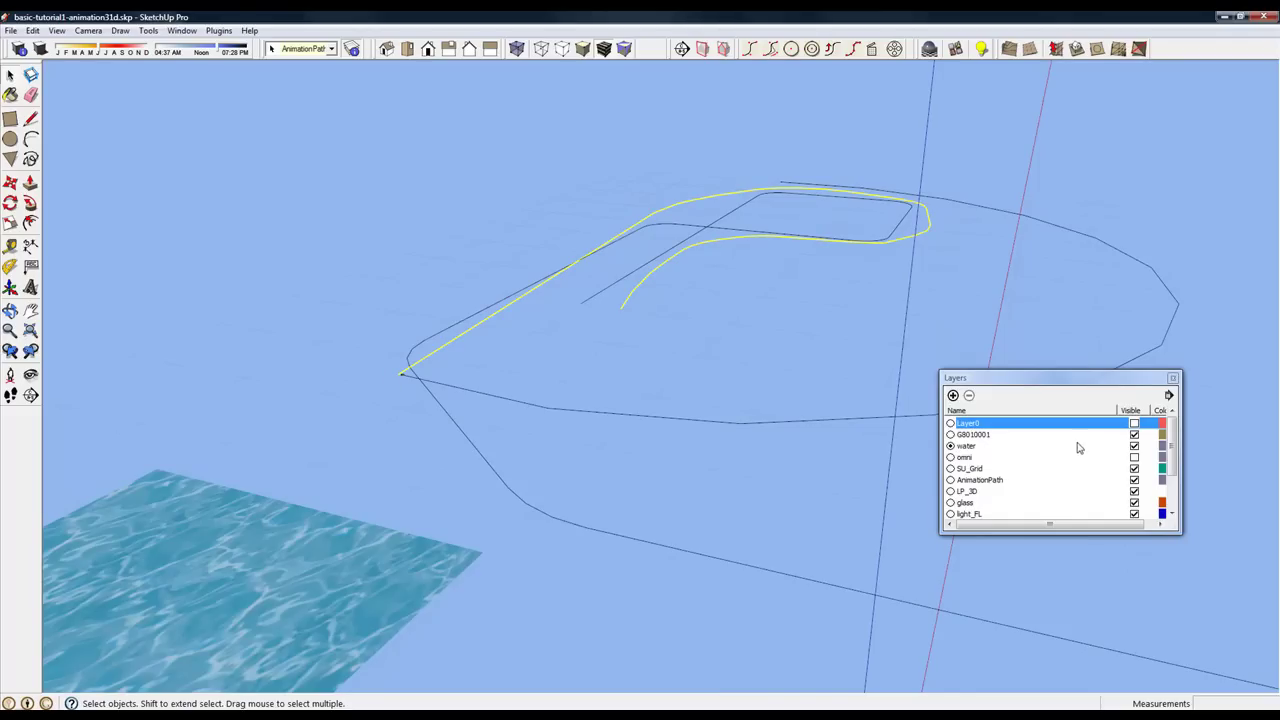
left_click(1134, 423)
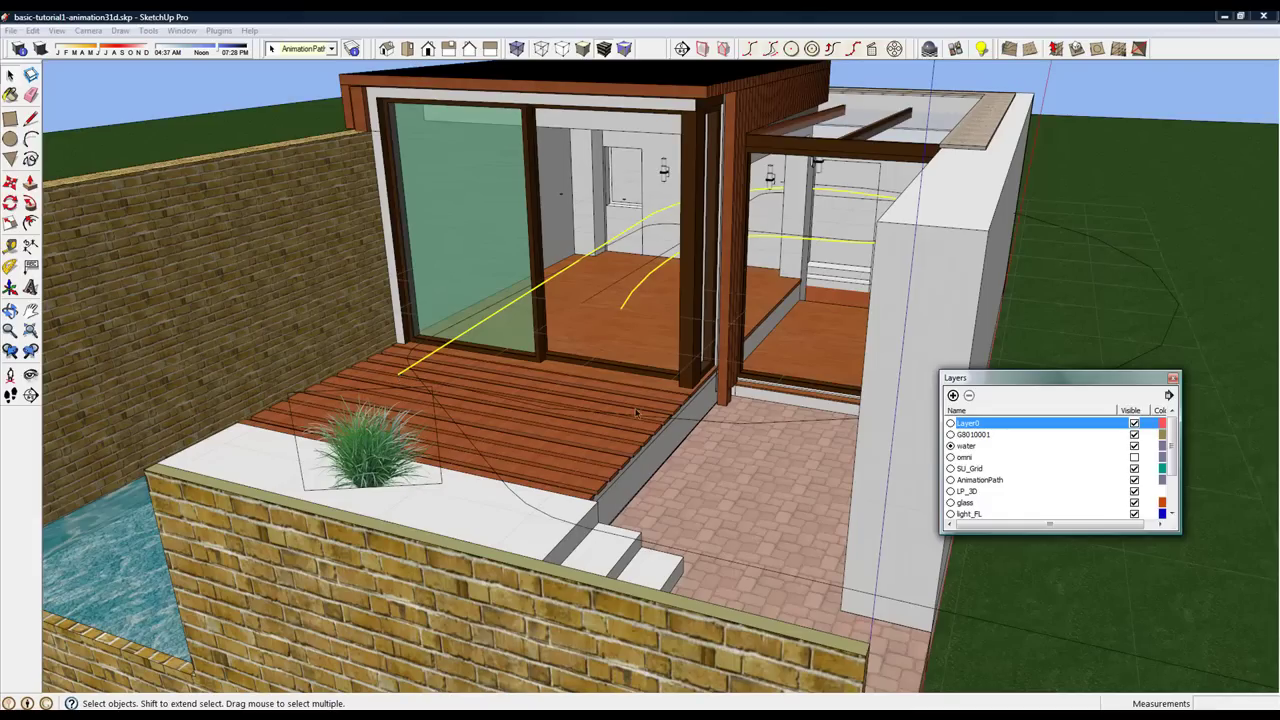
Step: Hide the SU_Grid and AnimationPath layers, leaving Layer0 visible
left_click(218, 31)
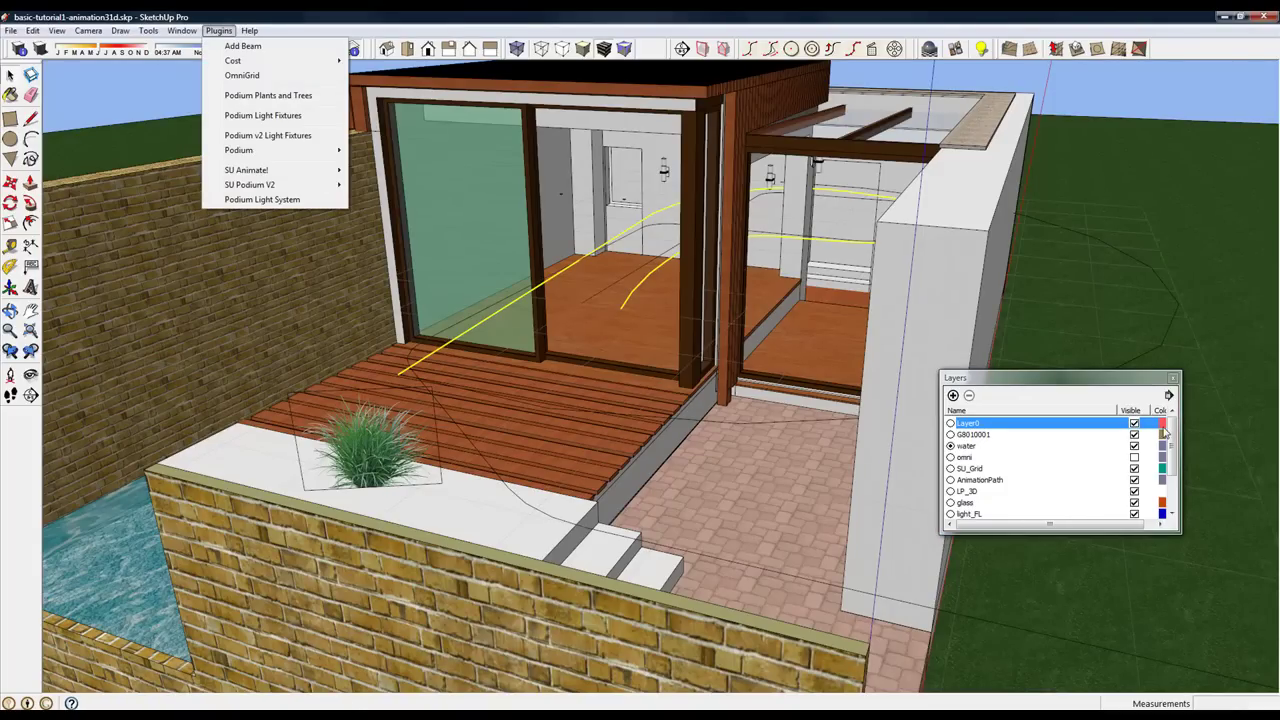
left_click(1134, 423)
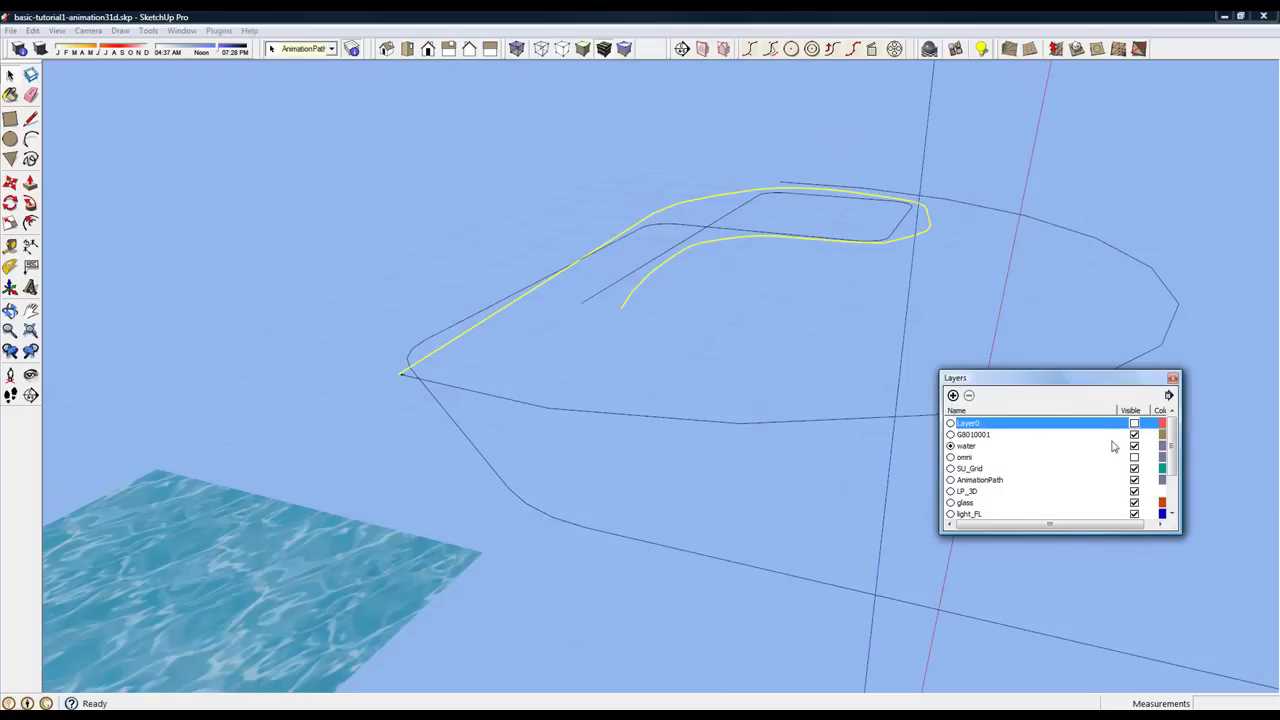
left_click(1134, 423)
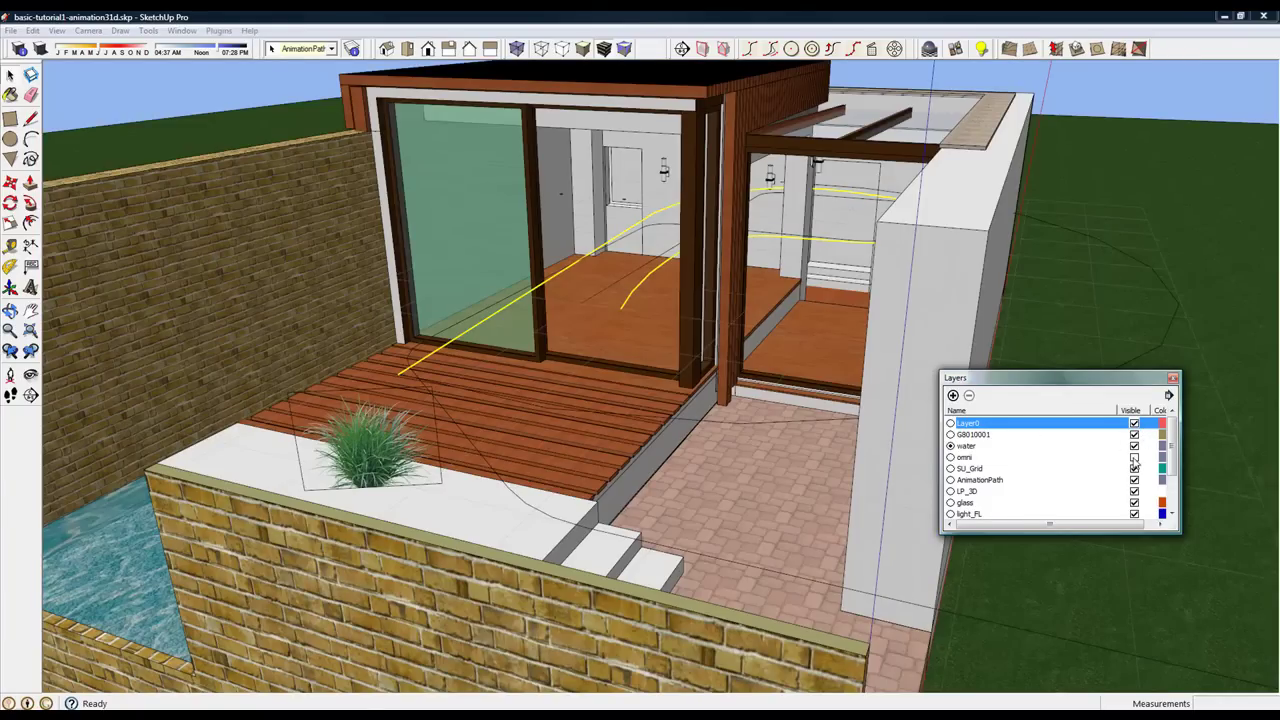
left_click(1134, 468)
left_click(1134, 480)
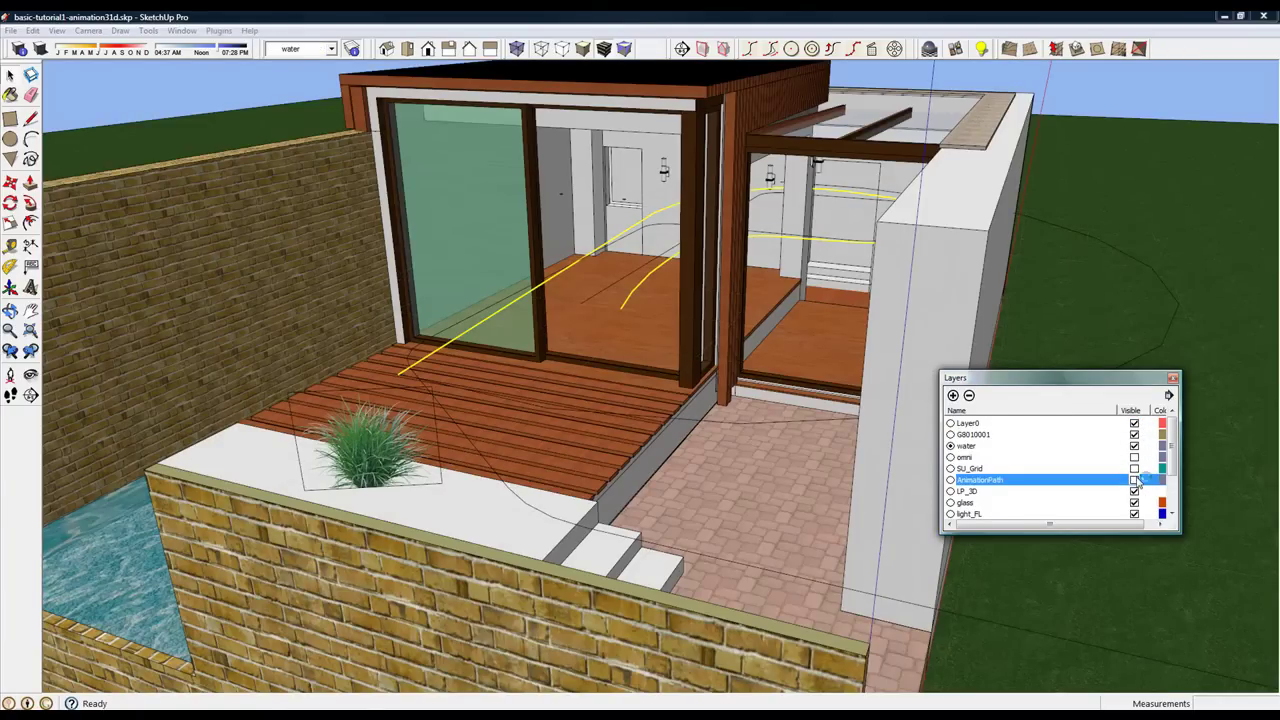
Step: Open SU Animate! Preview Animation settings with 350 scenes
left_click(218, 30)
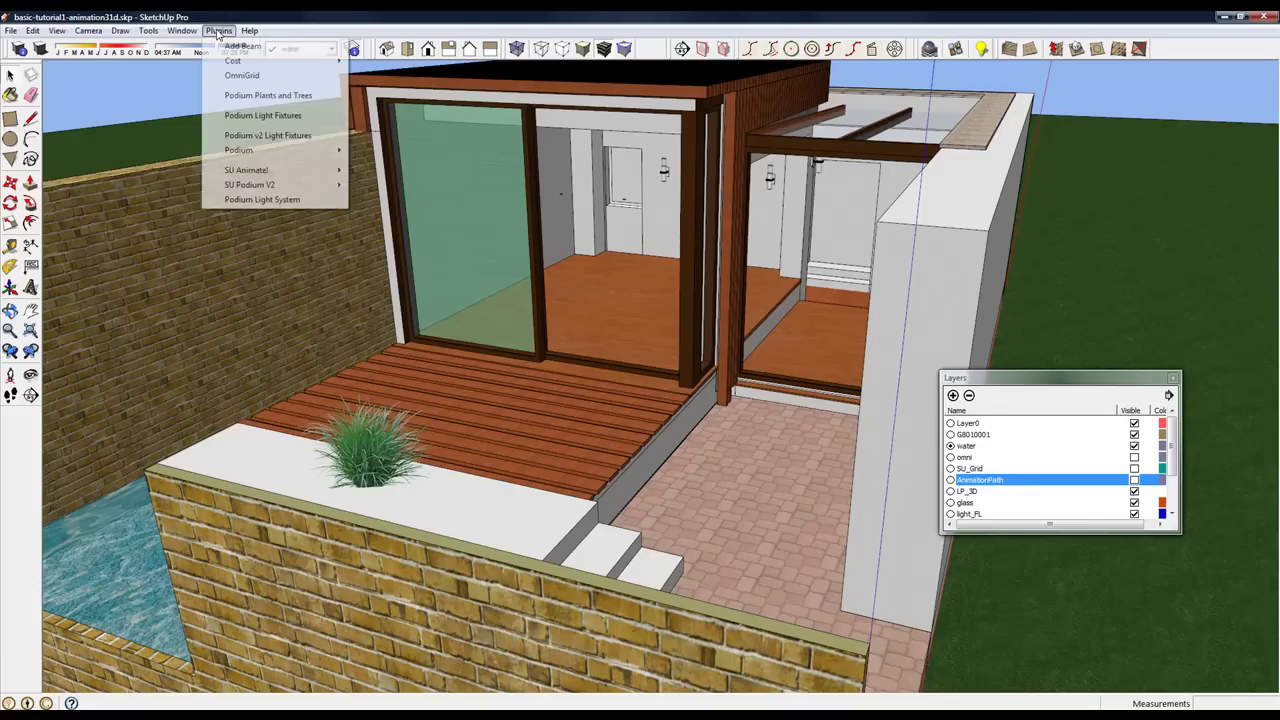
mouse_move(273, 175)
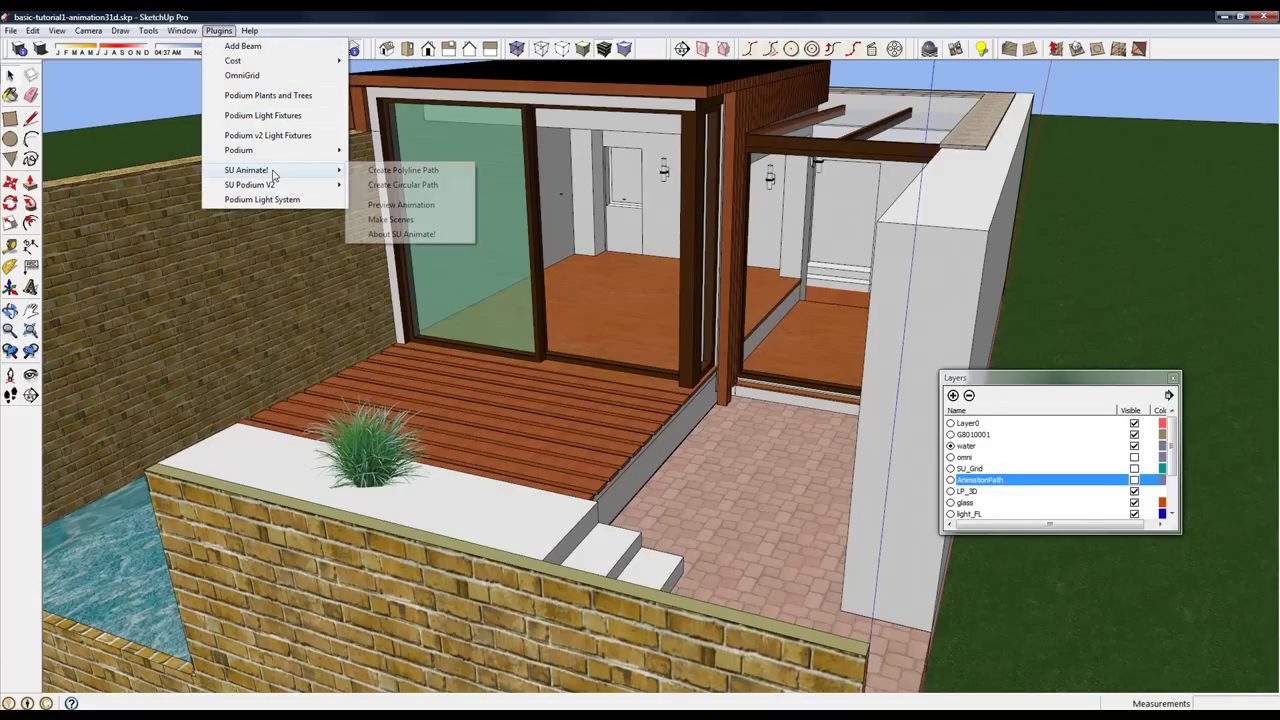
left_click(405, 207)
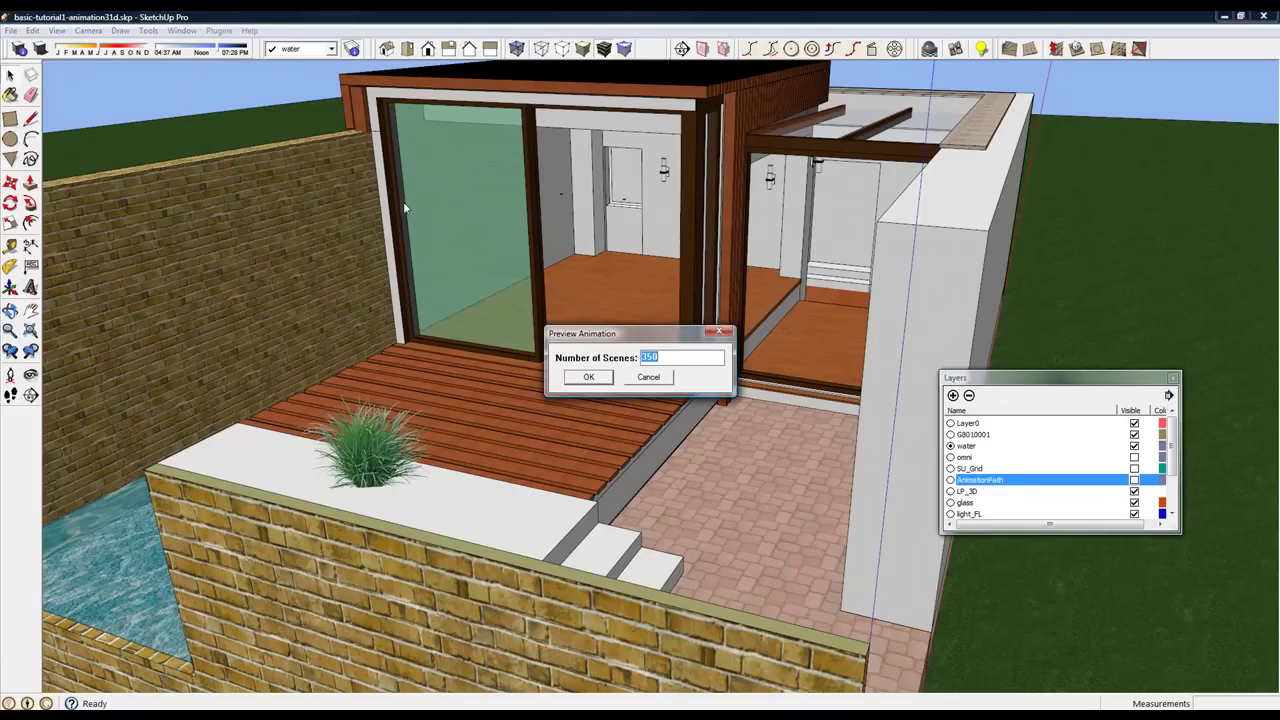
Step: Start the 350-scene animation preview from the Preview Animation dialog
left_click(589, 377)
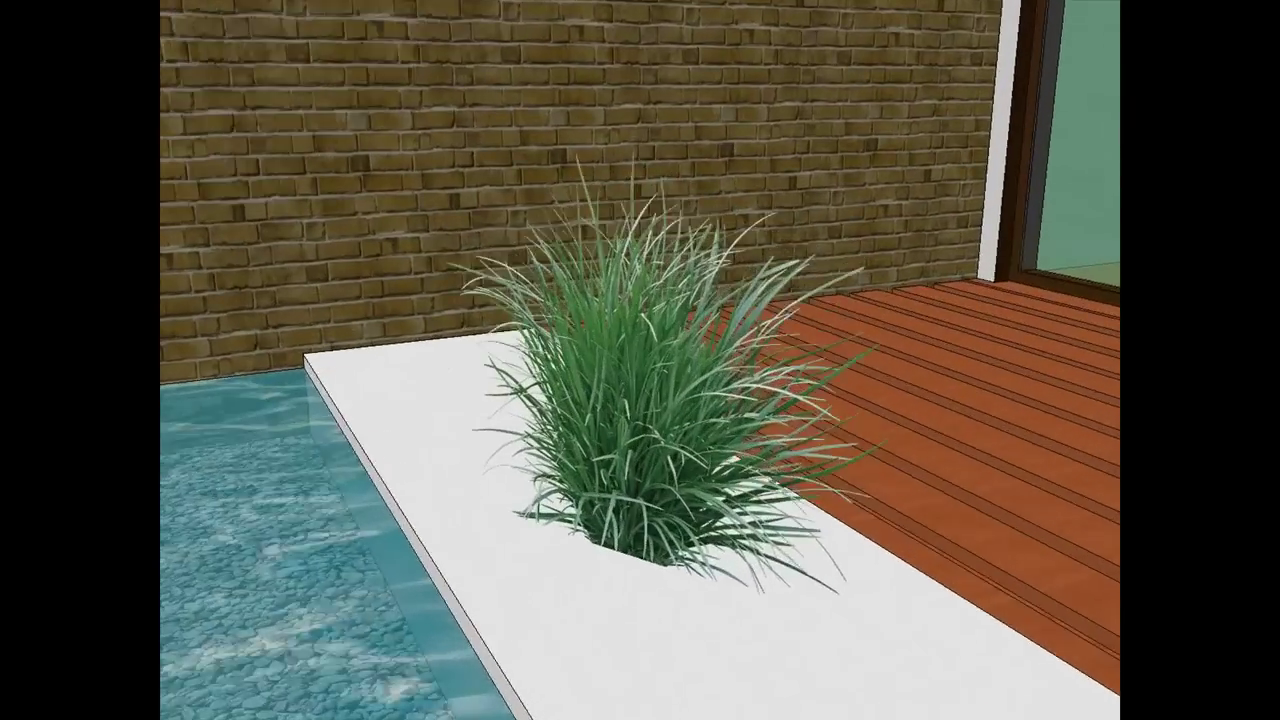